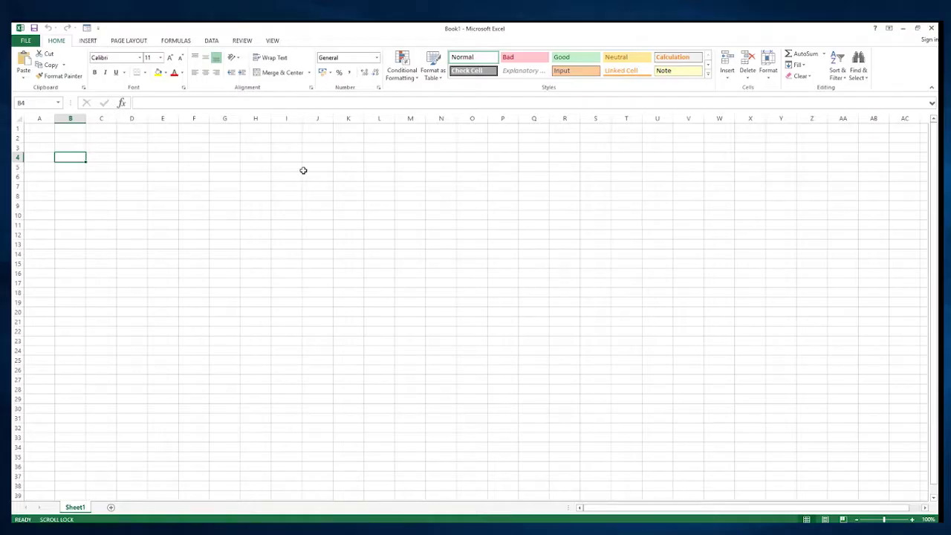
{"action": "left_click_drag", "start_coordinate": [303, 170], "coordinate": [172, 250]}
{"action": "left_click_drag", "start_coordinate": [101, 166], "coordinate": [195, 244]}
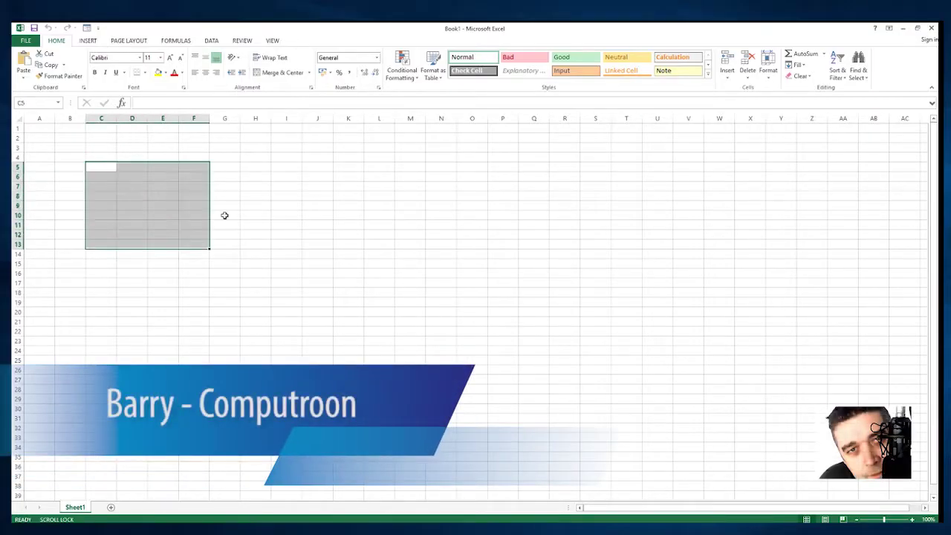
{"action": "left_click", "coordinate": [269, 176]}
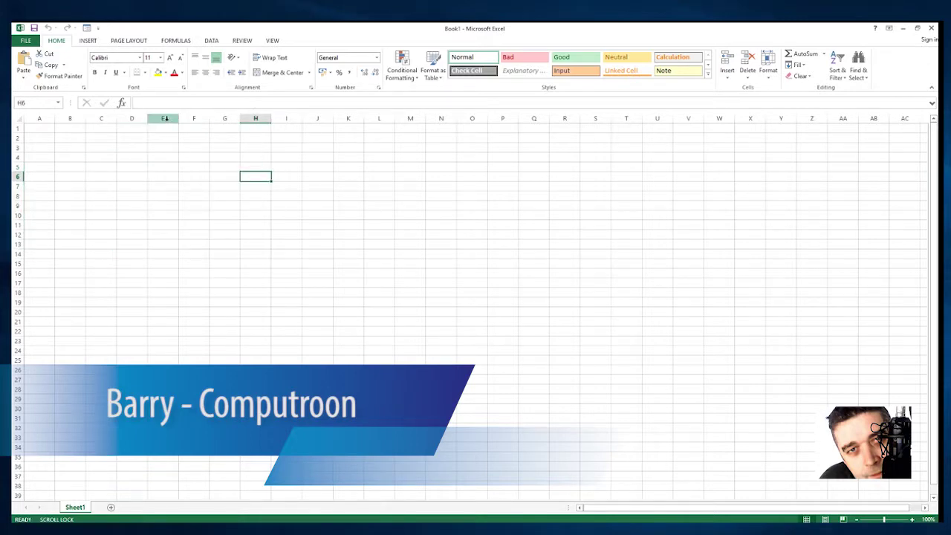
{"action": "left_click", "coordinate": [75, 146]}
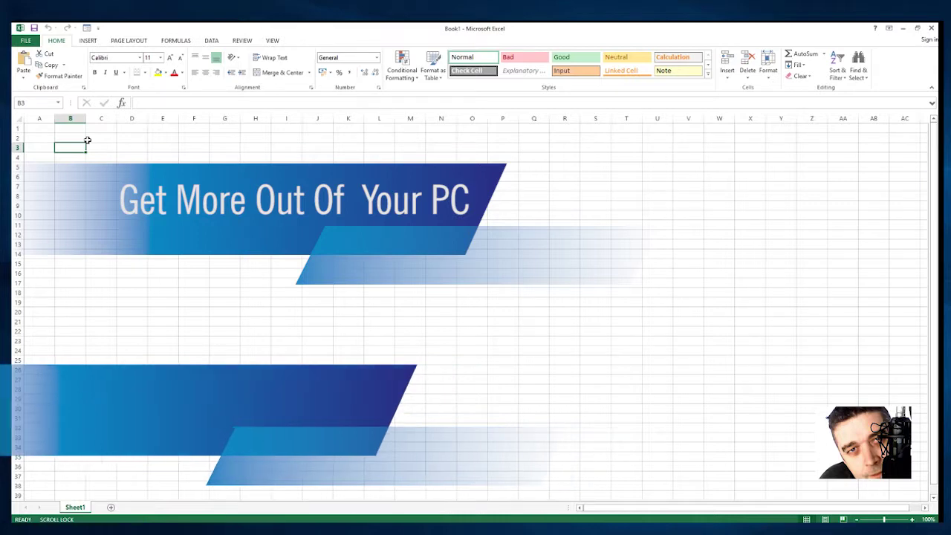
{"action": "left_click_drag", "start_coordinate": [88, 138], "coordinate": [134, 214]}
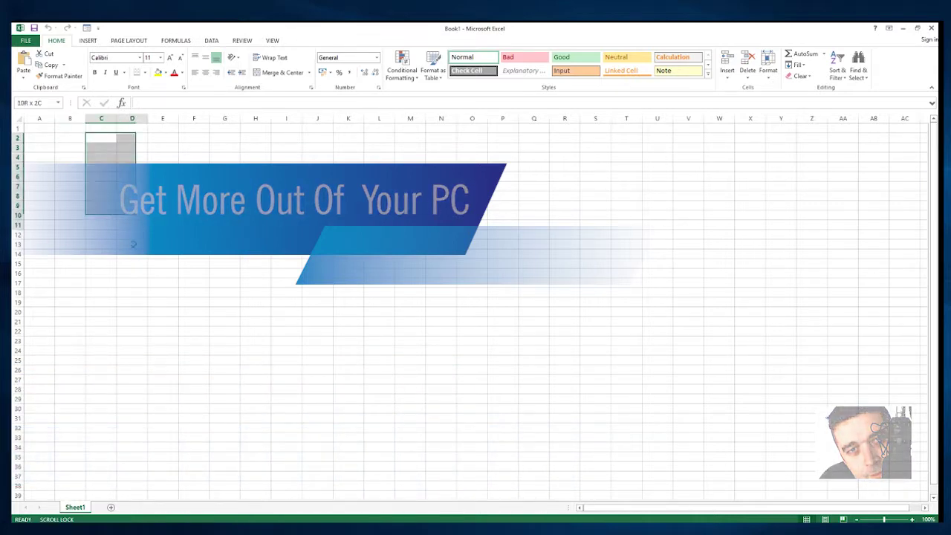
{"action": "left_click", "coordinate": [252, 164]}
{"action": "left_click_drag", "start_coordinate": [298, 140], "coordinate": [78, 309]}
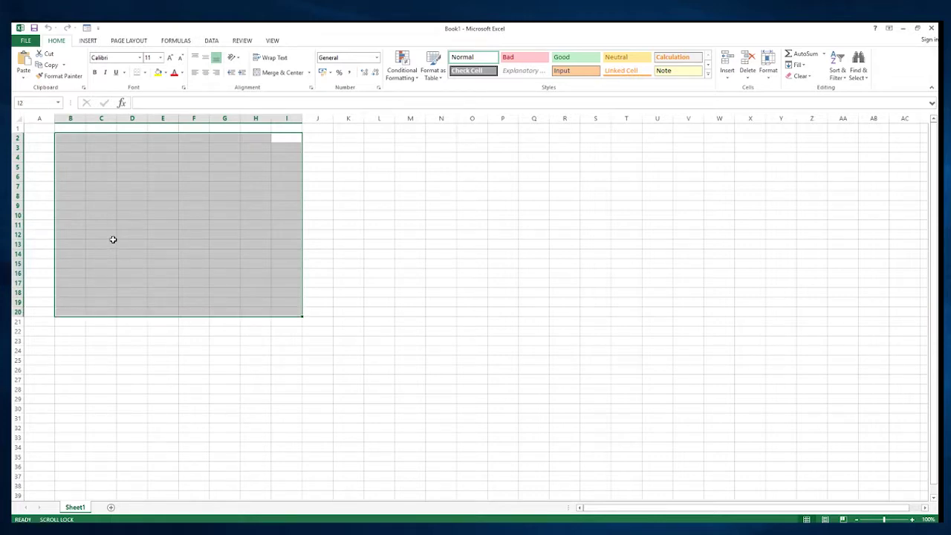
{"action": "left_click", "coordinate": [131, 175]}
{"action": "left_click", "coordinate": [137, 166]}
{"action": "left_click", "coordinate": [143, 156]}
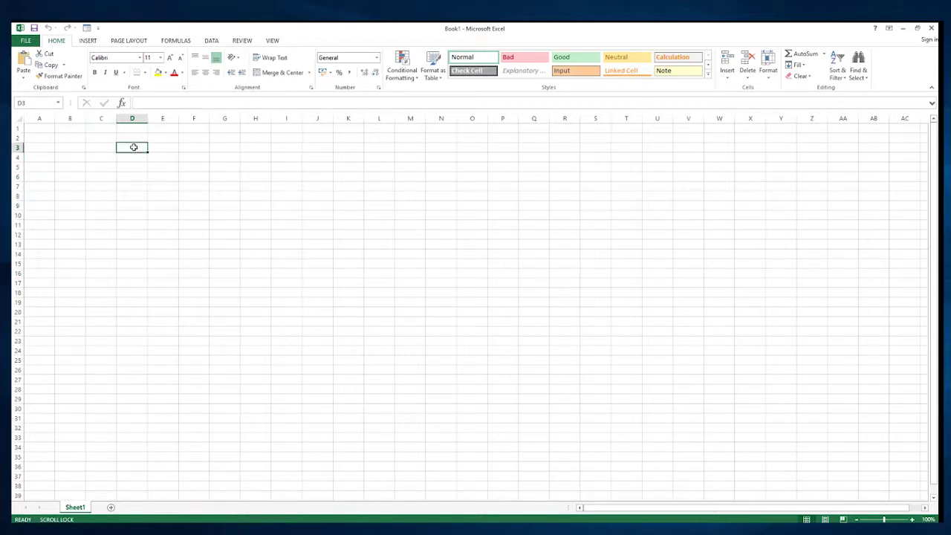
{"action": "left_click", "coordinate": [101, 154]}
{"action": "left_click", "coordinate": [73, 154]}
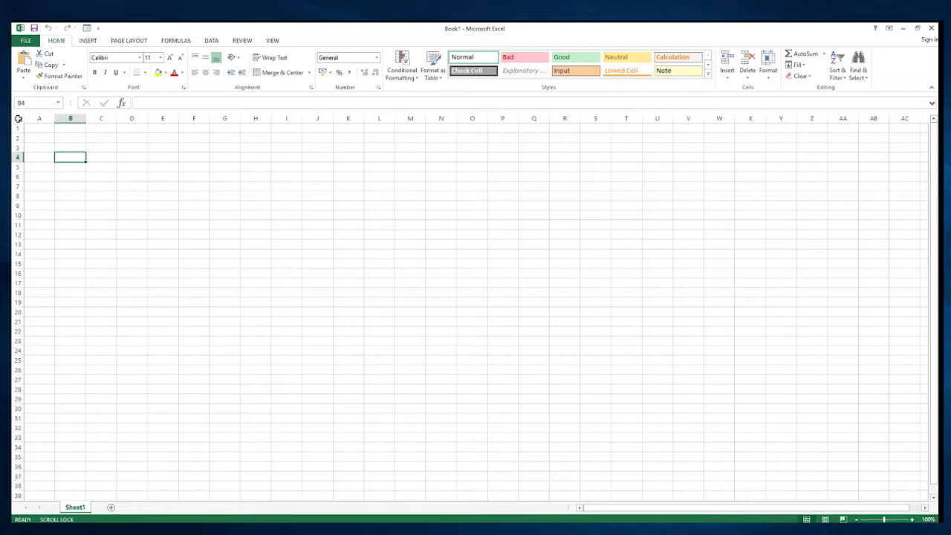
{"action": "left_click", "coordinate": [92, 145]}
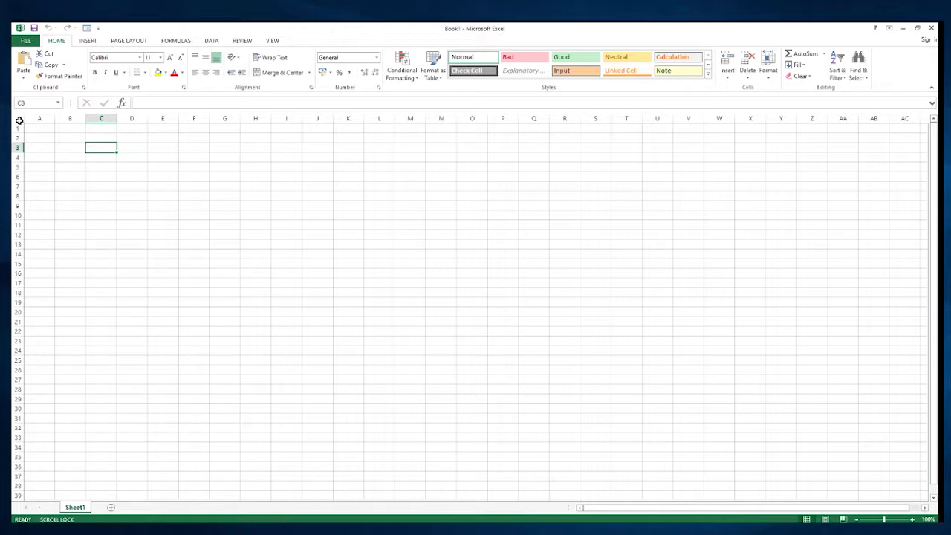
- Set the worksheet's zoom magnification to 200%
{"action": "left_click", "coordinate": [270, 41]}
{"action": "left_click", "coordinate": [214, 79]}
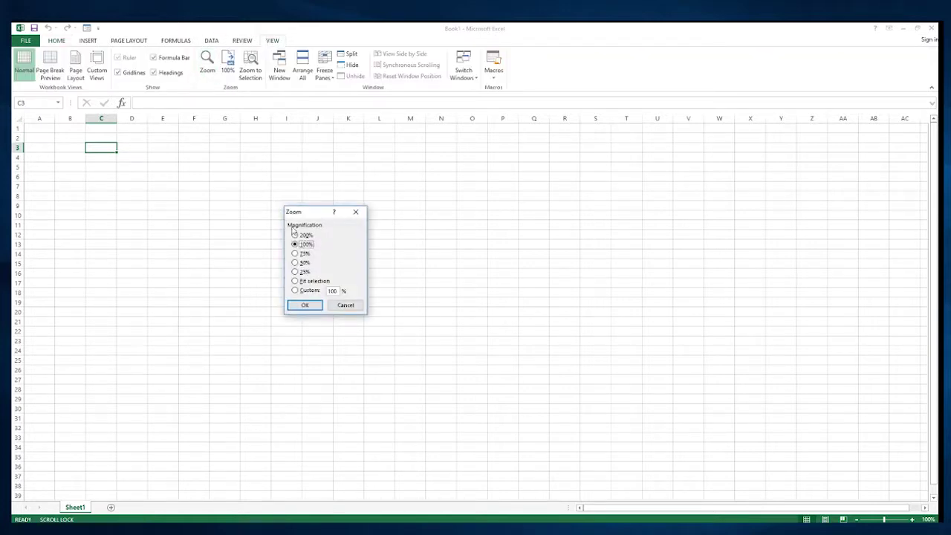
{"action": "left_click", "coordinate": [296, 232]}
{"action": "left_click", "coordinate": [304, 307]}
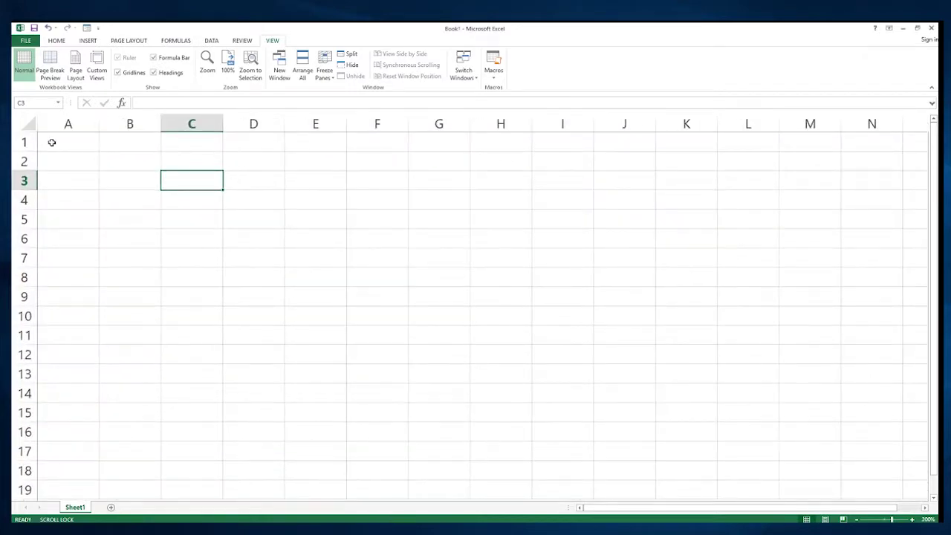
{"action": "left_click", "coordinate": [257, 170]}
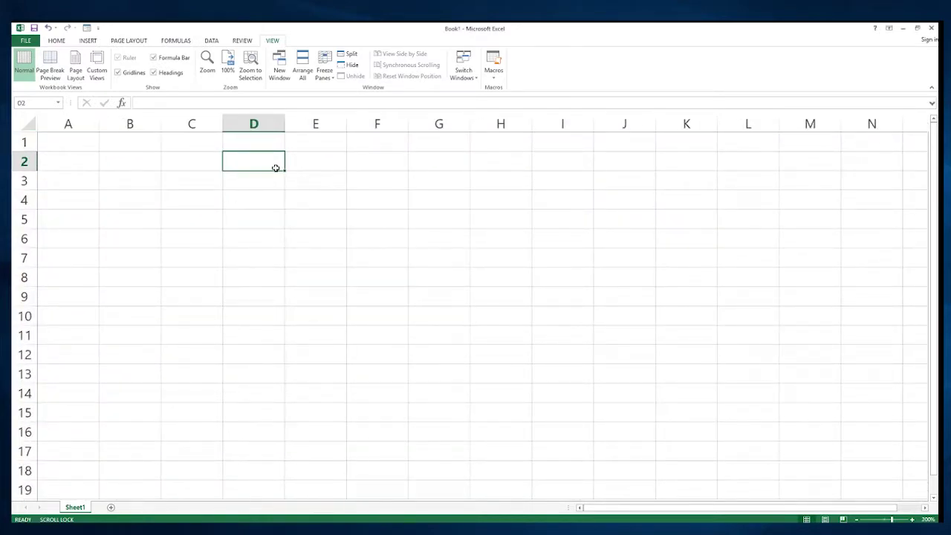
{"action": "left_click", "coordinate": [195, 154]}
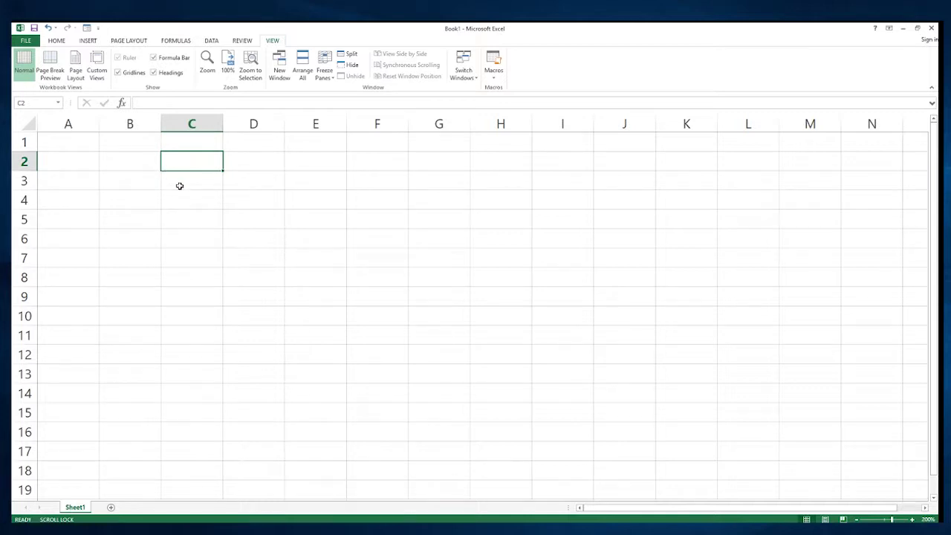
{"action": "left_click", "coordinate": [179, 186]}
{"action": "left_click", "coordinate": [271, 184]}
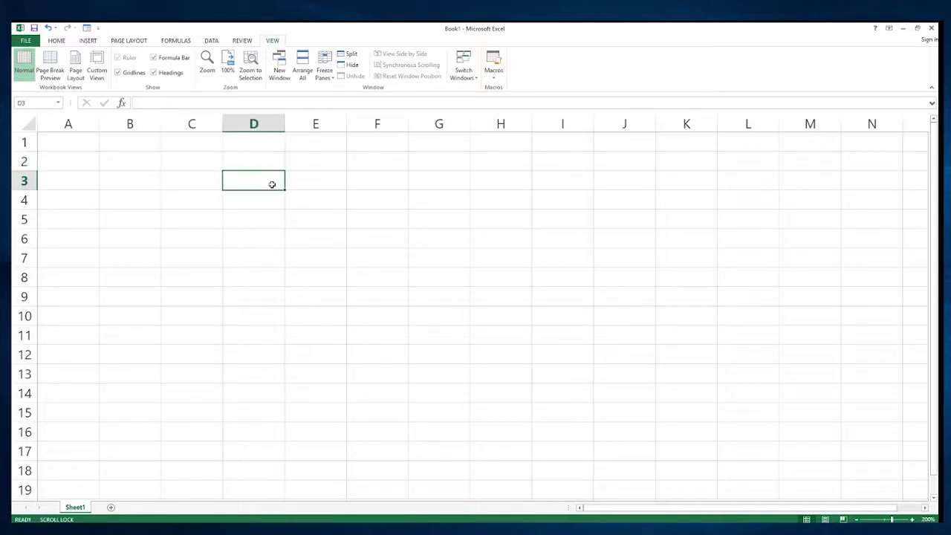
- Select the entire worksheet and set the width of all columns to 2.5 to form a grid of small cells
{"action": "left_click", "coordinate": [28, 123]}
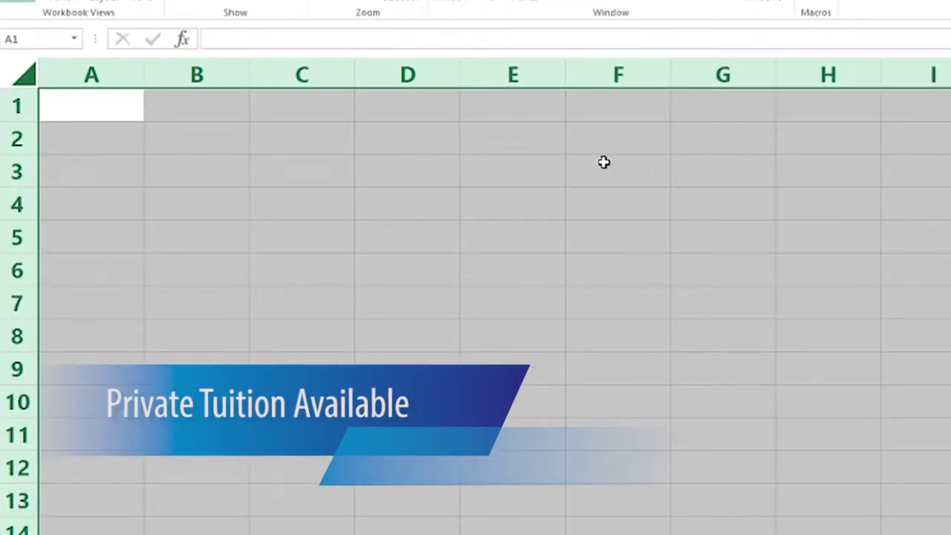
{"action": "right_click", "coordinate": [387, 67]}
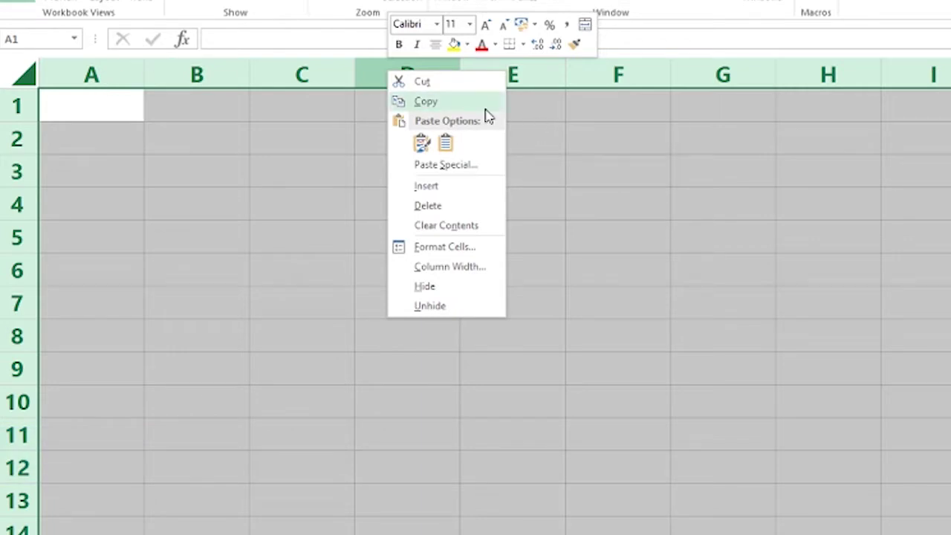
{"action": "right_click", "coordinate": [304, 69]}
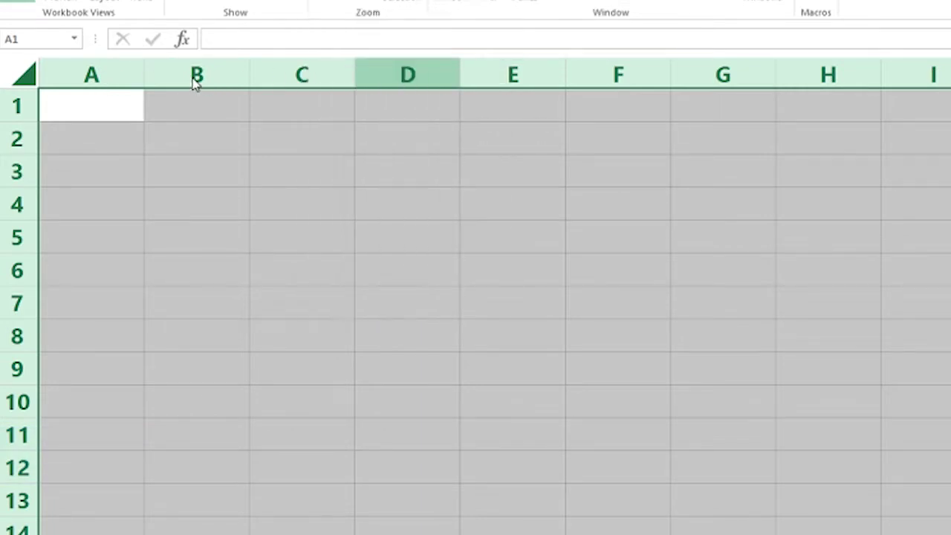
{"action": "right_click", "coordinate": [195, 82]}
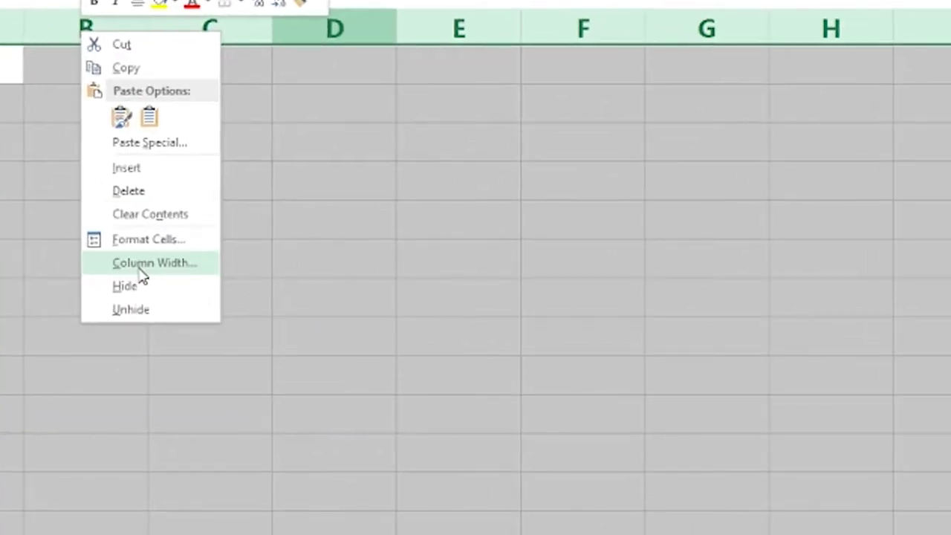
{"action": "left_click", "coordinate": [145, 273]}
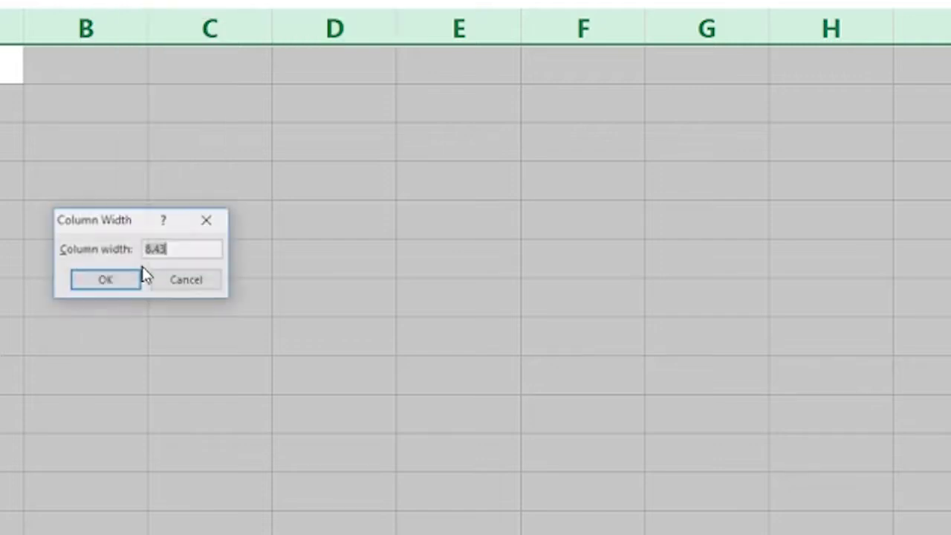
{"action": "left_click_drag", "start_coordinate": [95, 227], "coordinate": [220, 223]}
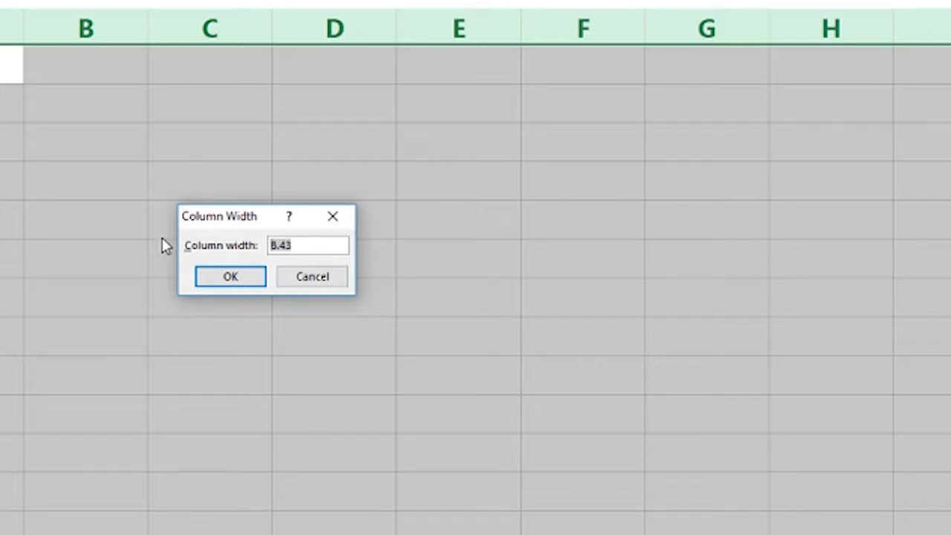
{"action": "type", "text": "2.5"}
{"action": "left_click", "coordinate": [225, 279]}
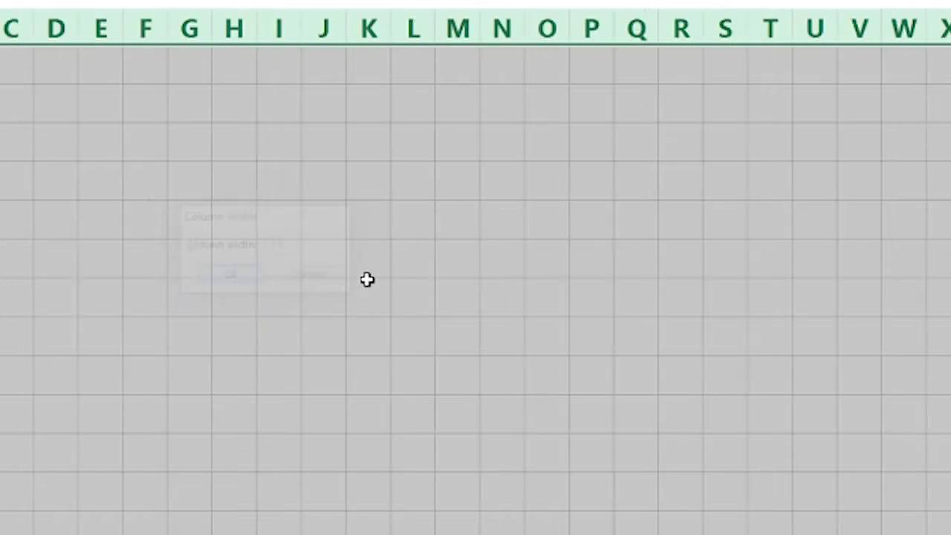
{"action": "left_click", "coordinate": [277, 196]}
{"action": "left_click", "coordinate": [238, 144]}
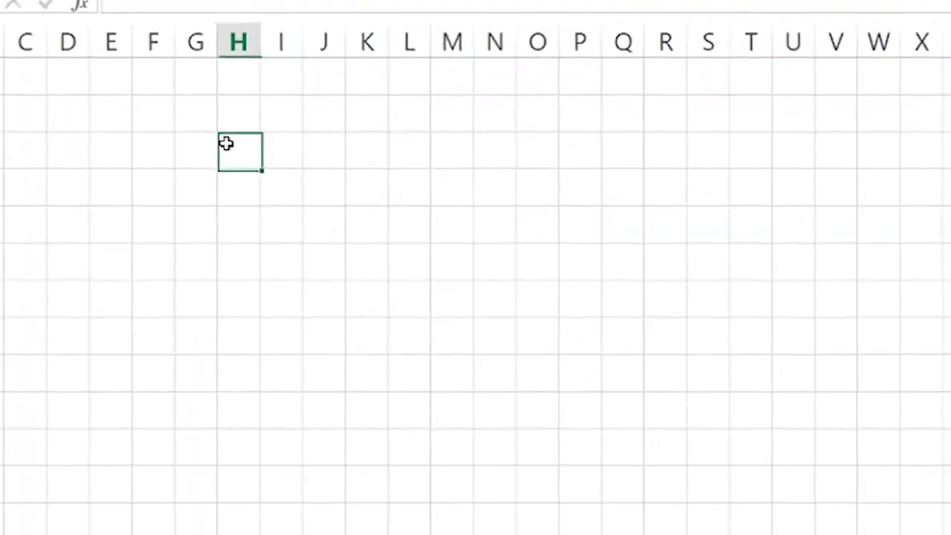
{"action": "left_click", "coordinate": [457, 141]}
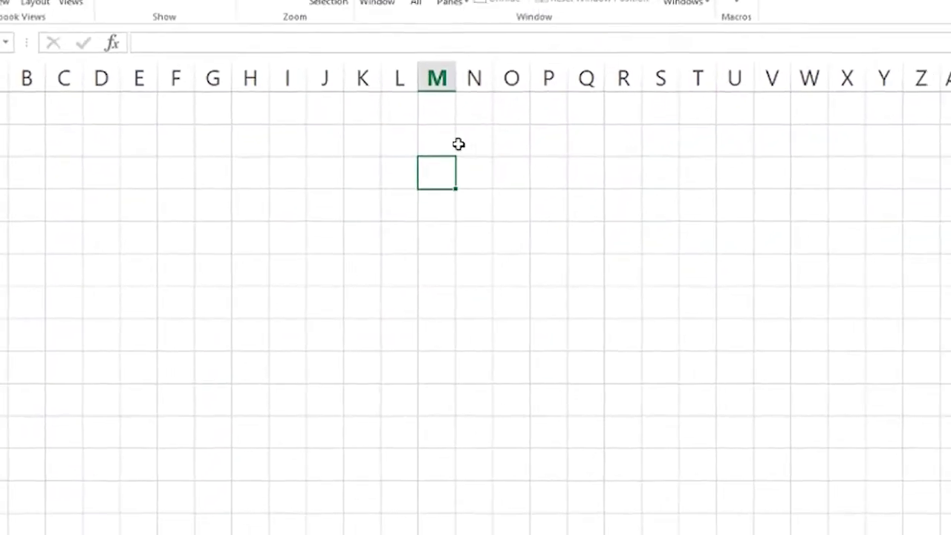
{"action": "left_click", "coordinate": [362, 172]}
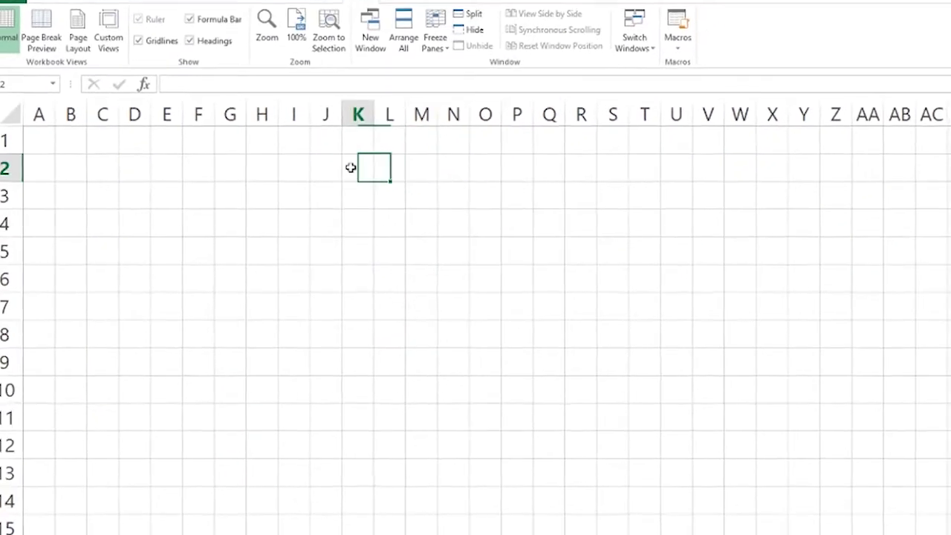
{"action": "left_click", "coordinate": [212, 173]}
{"action": "left_click", "coordinate": [112, 170]}
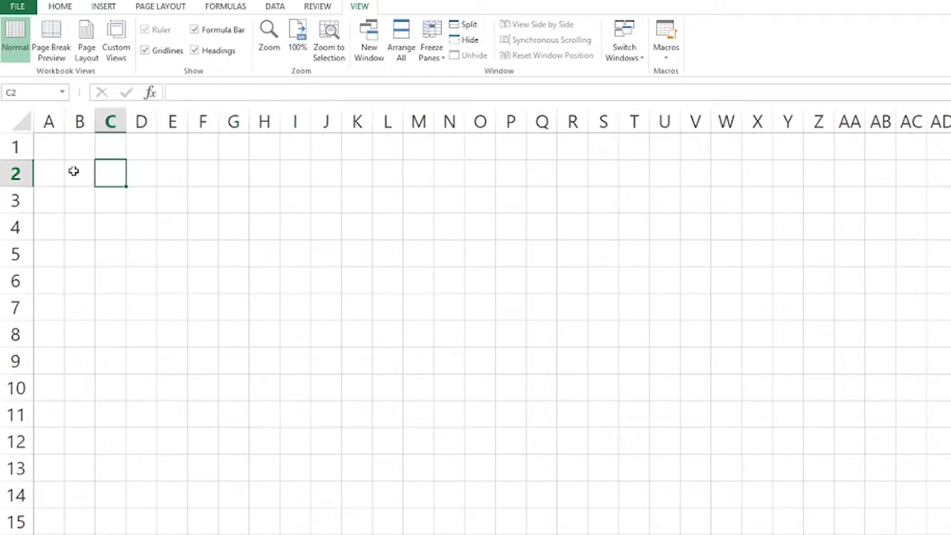
{"action": "left_click_drag", "start_coordinate": [72, 172], "coordinate": [377, 185]}
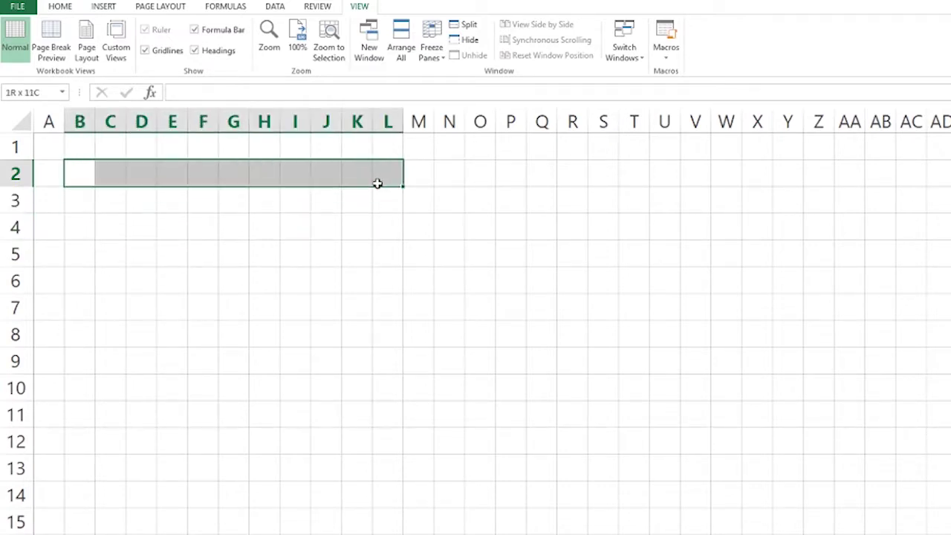
{"action": "left_click", "coordinate": [297, 263]}
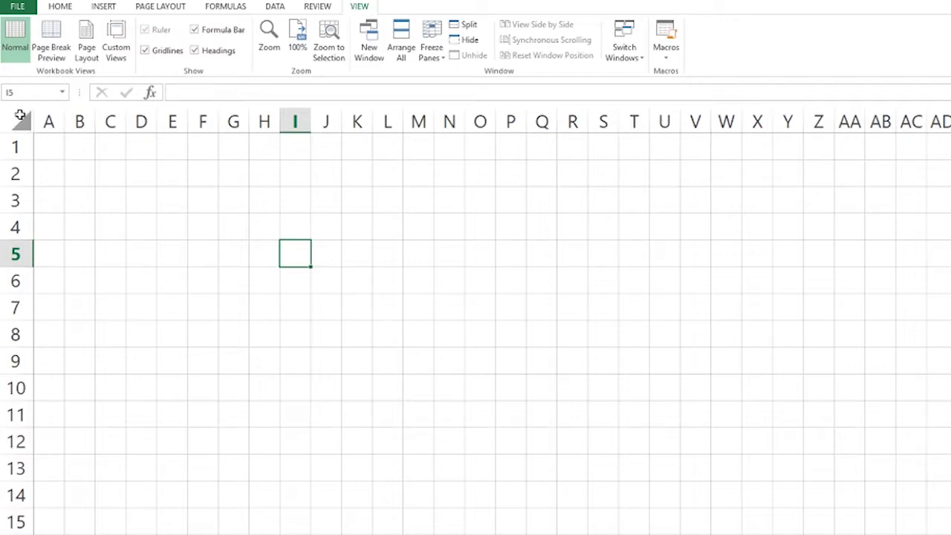
- Set the worksheet's paper size to A4
{"action": "left_click", "coordinate": [169, 7]}
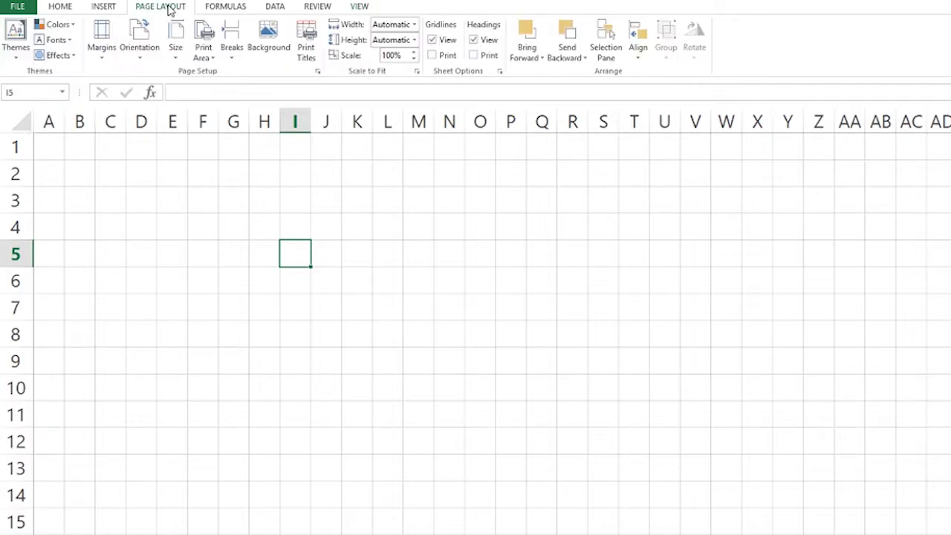
{"action": "left_click", "coordinate": [180, 47]}
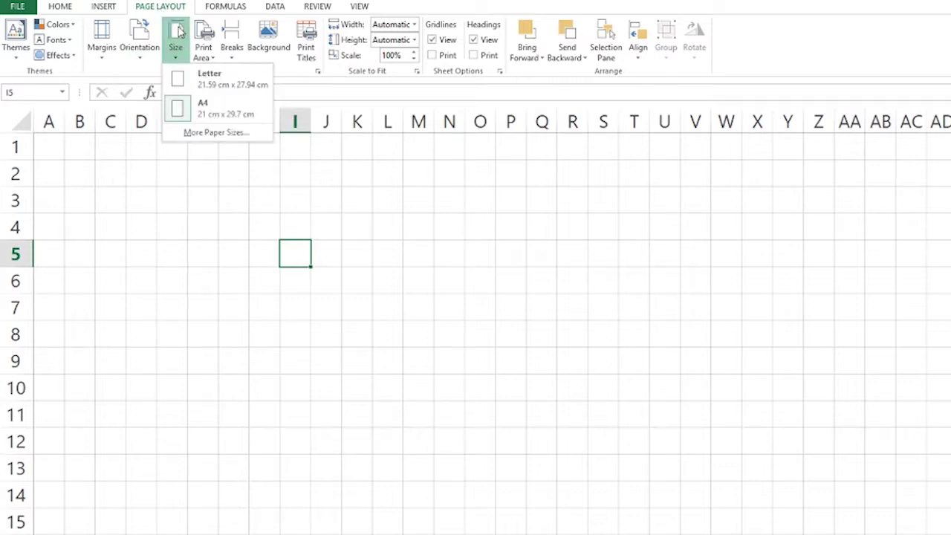
{"action": "left_click", "coordinate": [218, 112]}
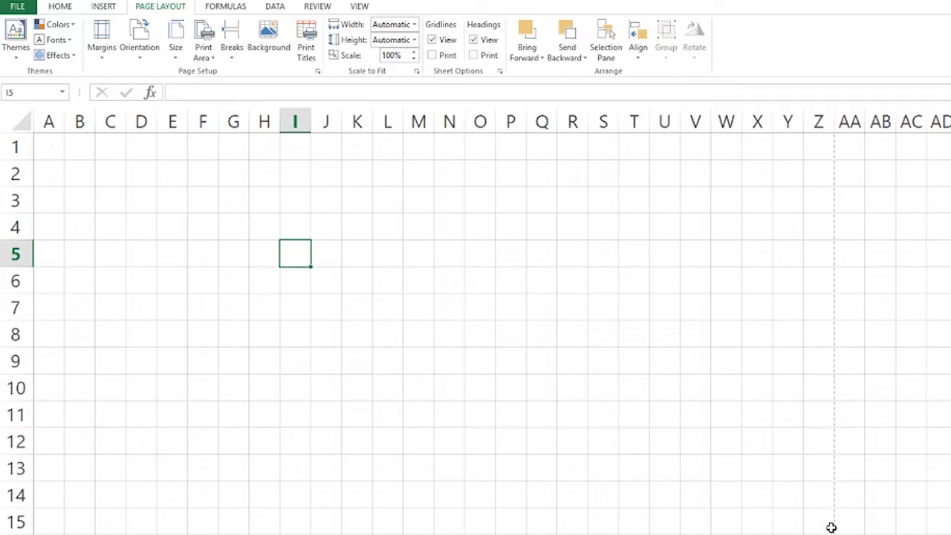
- Reset the worksheet zoom to 100% and check where the dashed A4 page boundaries fall
{"action": "left_click", "coordinate": [360, 7]}
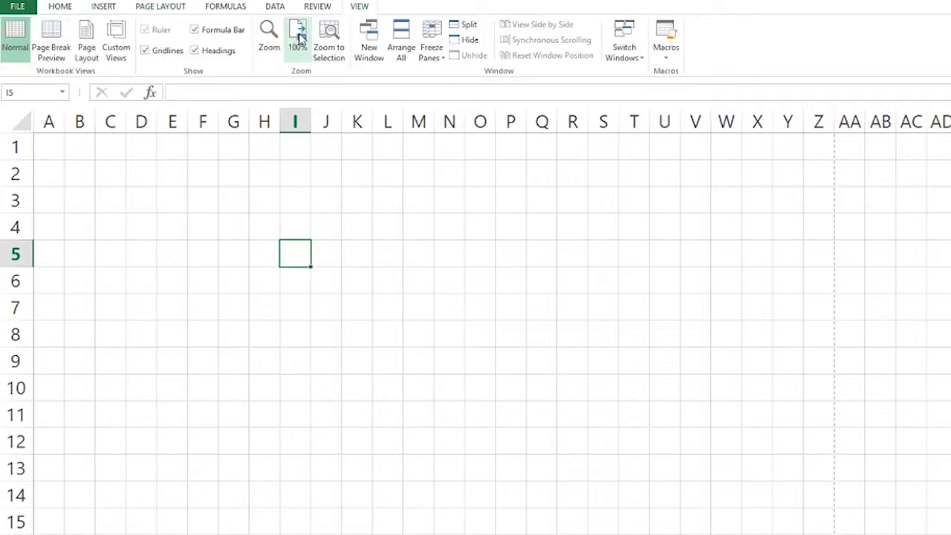
{"action": "left_click", "coordinate": [297, 38]}
{"action": "scroll", "coordinate": [413, 149], "scroll_direction": "down", "scroll_amount": 6}
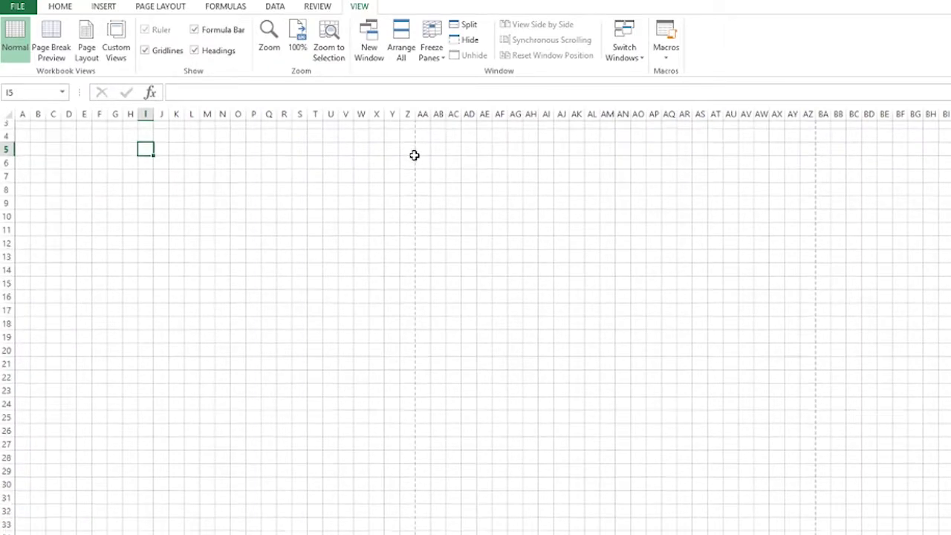
{"action": "scroll", "coordinate": [401, 372], "scroll_direction": "down", "scroll_amount": 2}
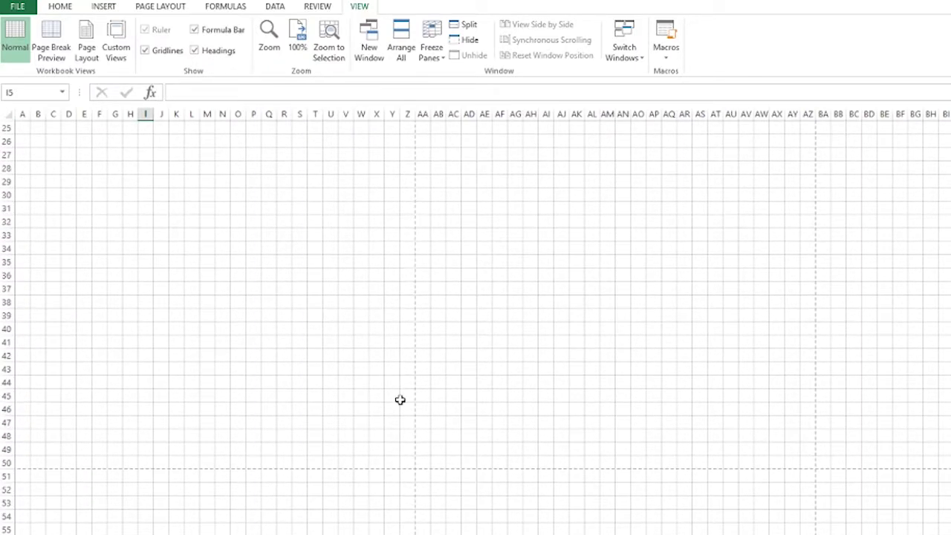
{"action": "scroll", "coordinate": [410, 430], "scroll_direction": "up", "scroll_amount": 3}
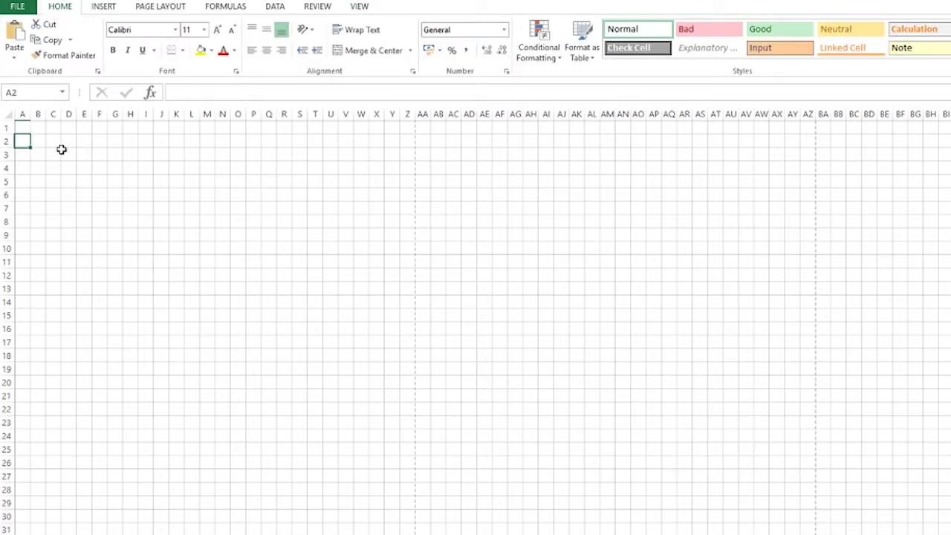
- Insert the logo picture from file at cell D2
{"action": "left_click", "coordinate": [70, 144]}
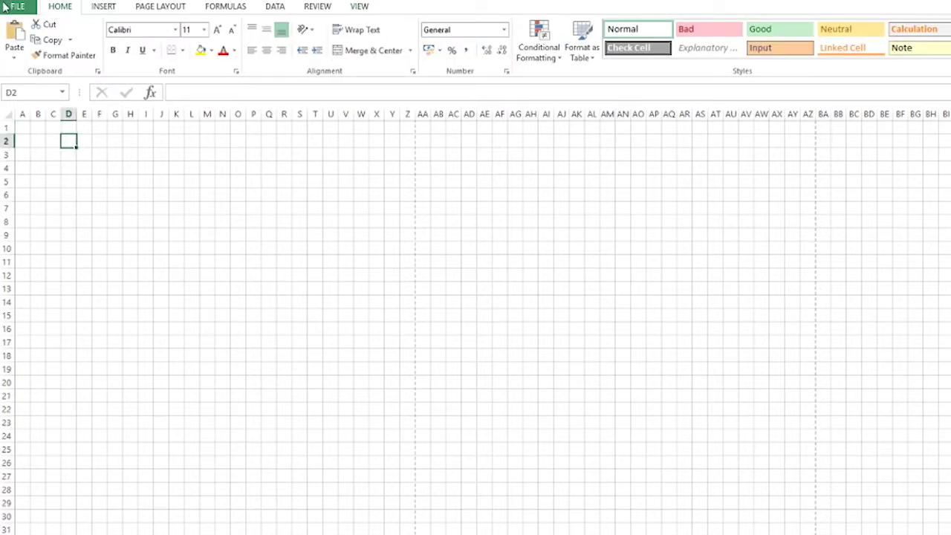
{"action": "left_click", "coordinate": [104, 7]}
{"action": "left_click", "coordinate": [146, 40]}
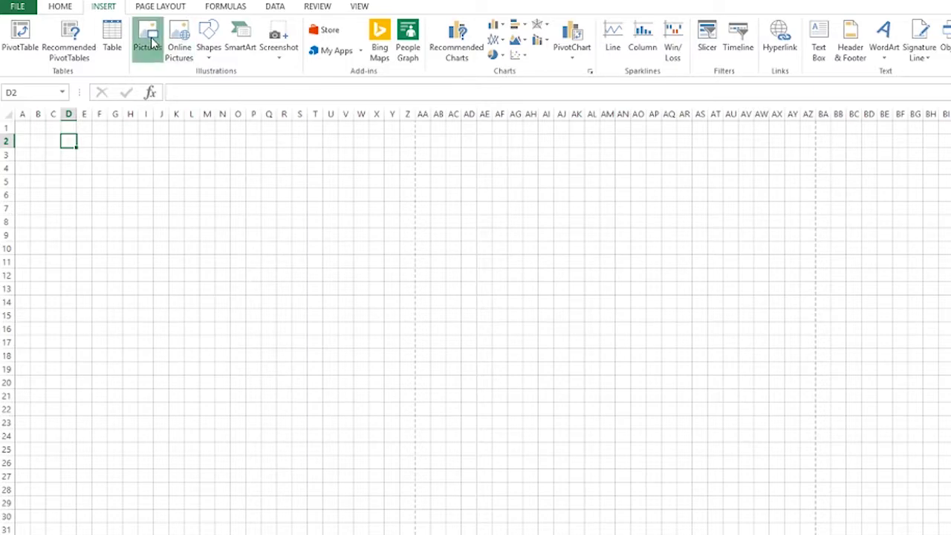
{"action": "double_click", "coordinate": [156, 70]}
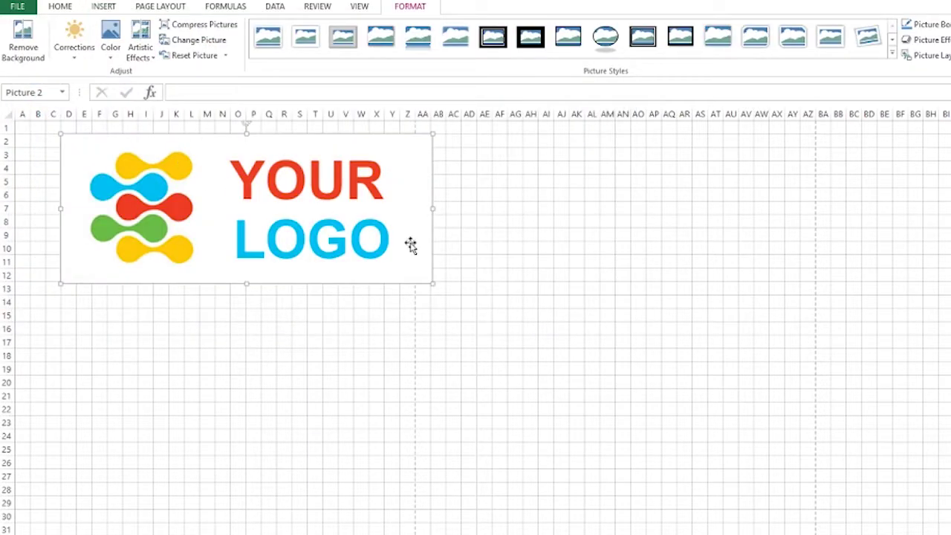
- Shrink the logo picture proportionally to about twelve columns wide and move it to the sheet's corner at cell A1
{"action": "left_click_drag", "start_coordinate": [432, 283], "coordinate": [236, 206]}
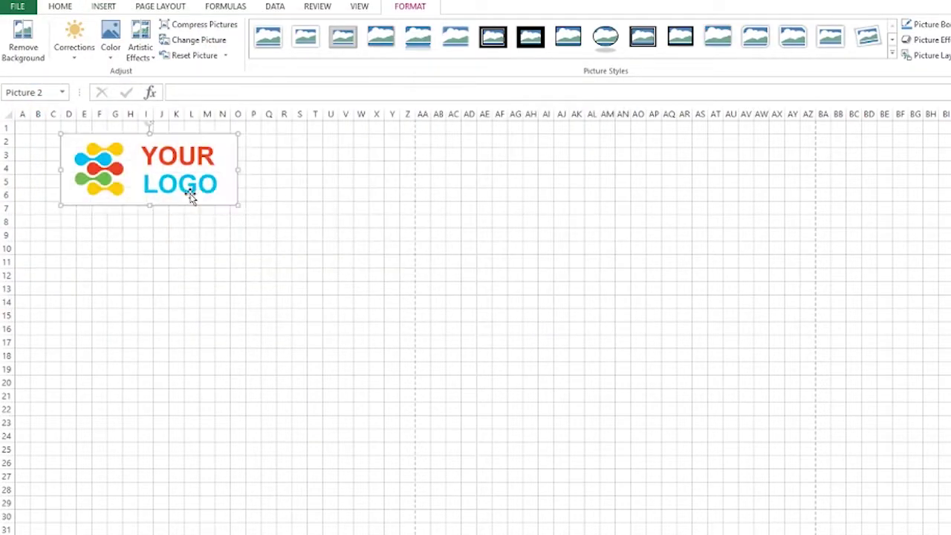
{"action": "left_click_drag", "start_coordinate": [166, 183], "coordinate": [136, 167]}
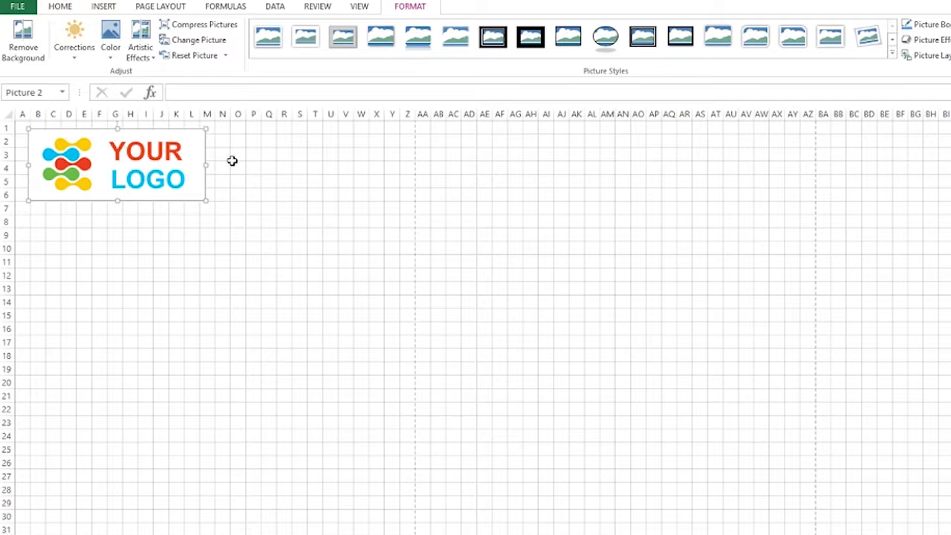
{"action": "left_click_drag", "start_coordinate": [122, 152], "coordinate": [104, 146]}
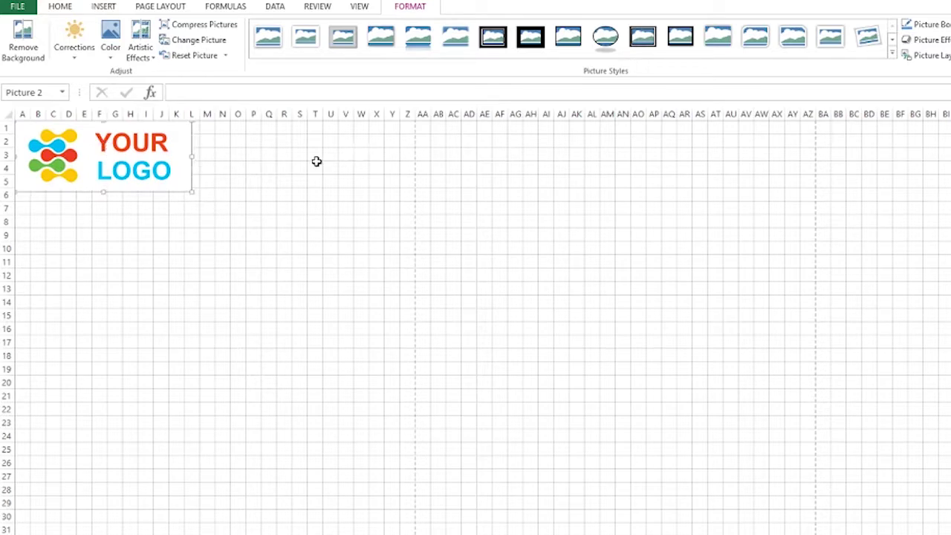
{"action": "left_click", "coordinate": [249, 145]}
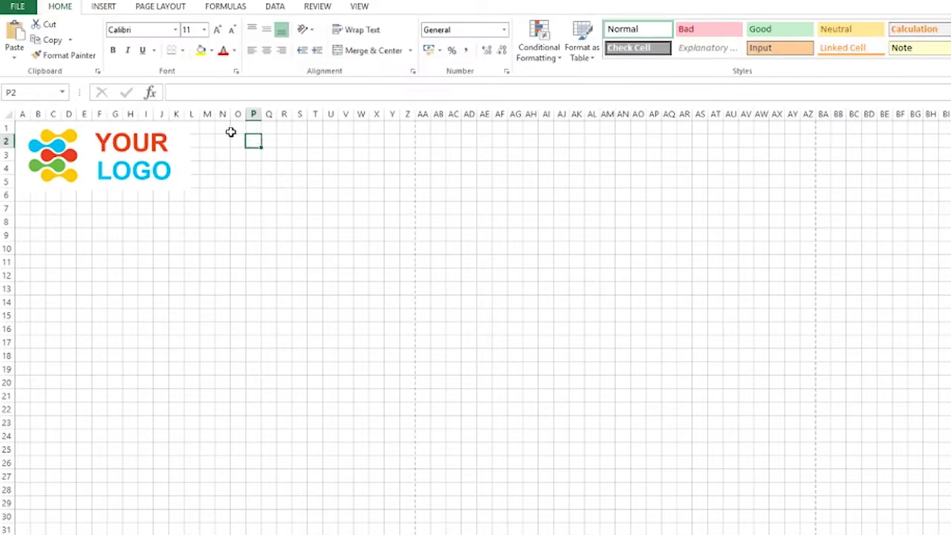
{"action": "left_click", "coordinate": [183, 157]}
{"action": "left_click", "coordinate": [241, 211]}
{"action": "left_click", "coordinate": [239, 250]}
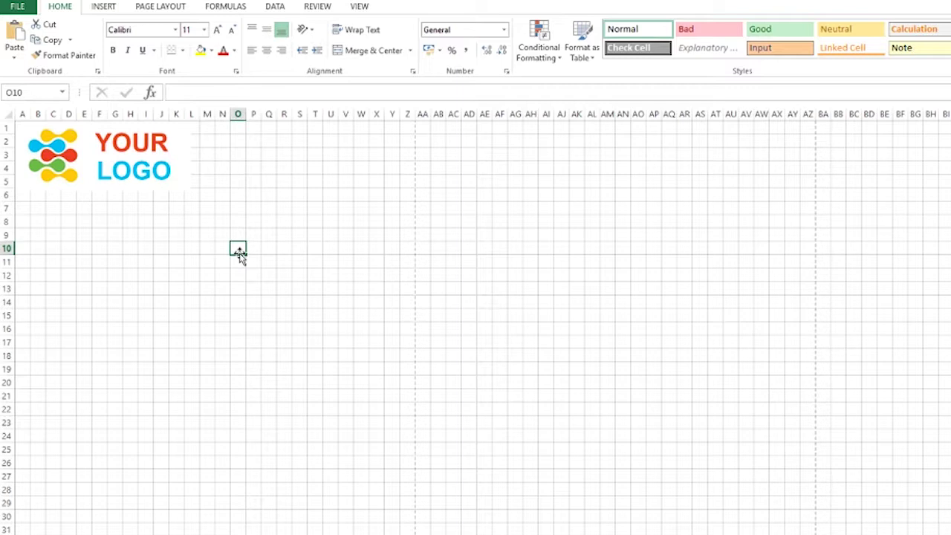
{"action": "left_click", "coordinate": [233, 197]}
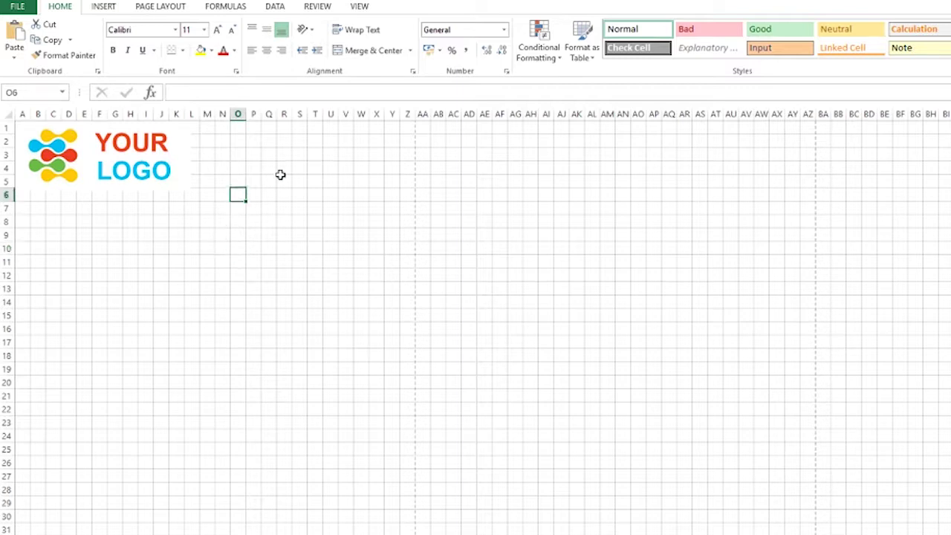
{"action": "left_click", "coordinate": [239, 142]}
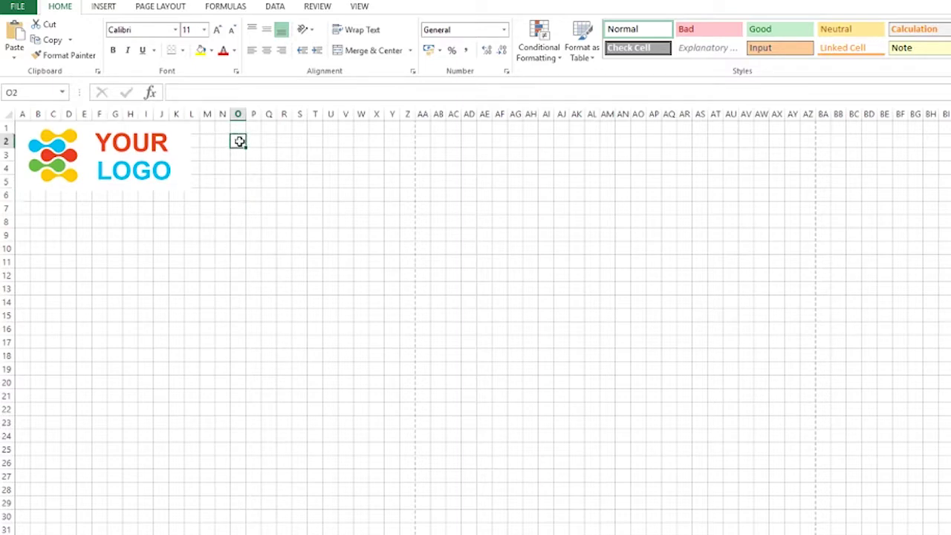
{"action": "left_click", "coordinate": [67, 253]}
{"action": "left_click", "coordinate": [87, 233]}
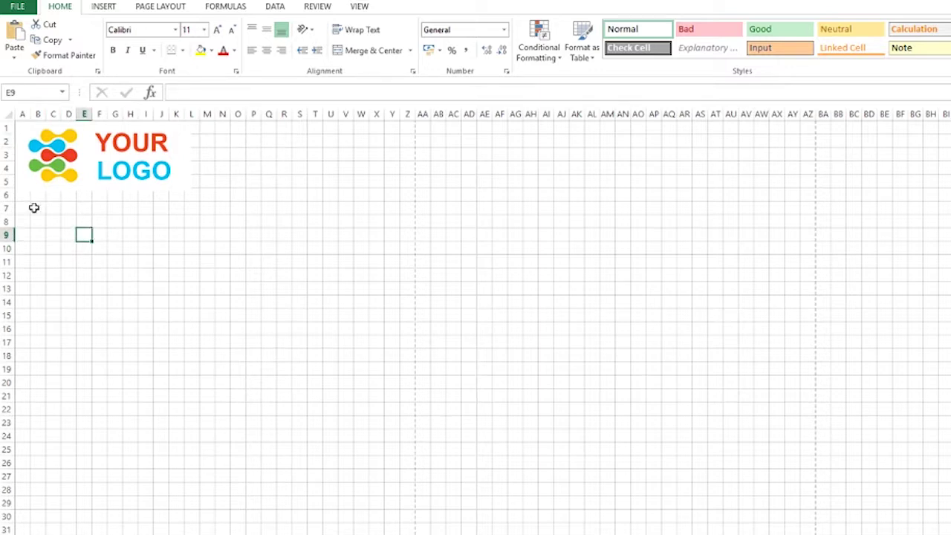
- Merge the range A7:L12 below the logo with Merge Across, making one wide cell per row
{"action": "left_click_drag", "start_coordinate": [20, 210], "coordinate": [197, 273]}
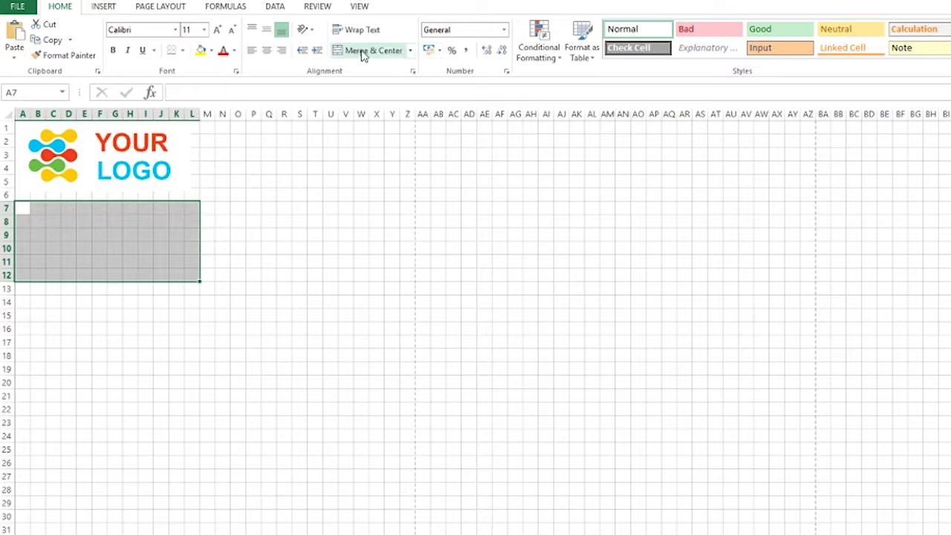
{"action": "left_click", "coordinate": [412, 54]}
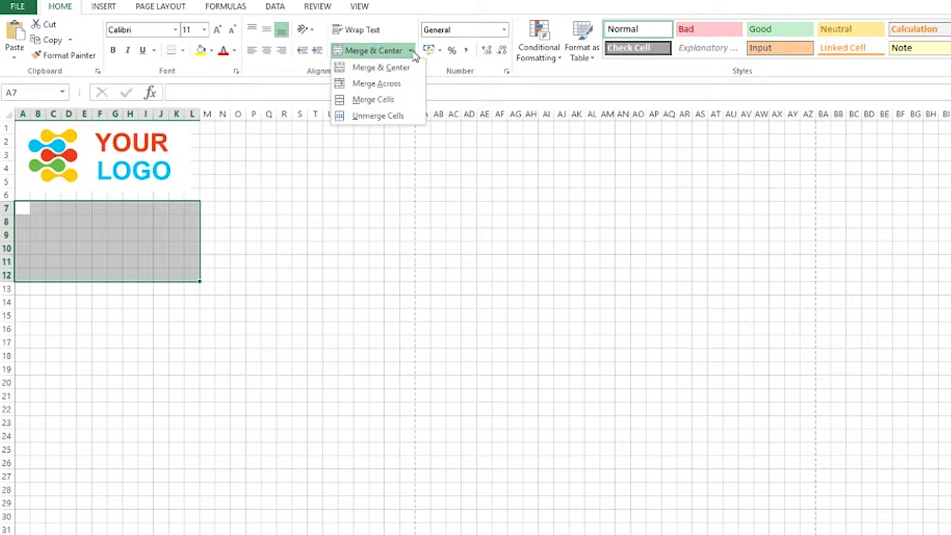
{"action": "left_click", "coordinate": [376, 84]}
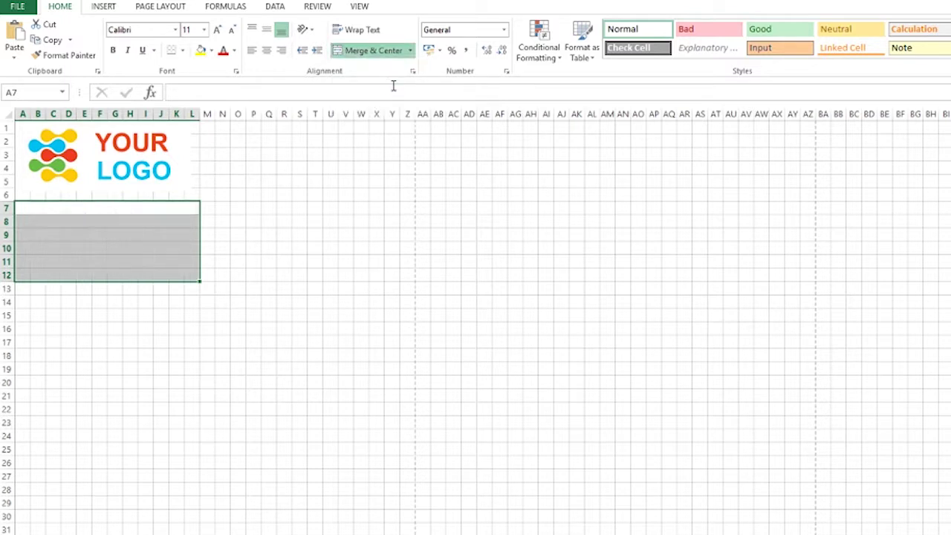
- Check the merged rows 7 to 12 below the logo by selecting them individually
{"action": "left_click", "coordinate": [120, 242]}
{"action": "left_click", "coordinate": [129, 208]}
{"action": "left_click", "coordinate": [127, 225]}
{"action": "left_click", "coordinate": [125, 252]}
{"action": "left_click", "coordinate": [124, 274]}
{"action": "left_click", "coordinate": [131, 260]}
{"action": "left_click", "coordinate": [132, 211]}
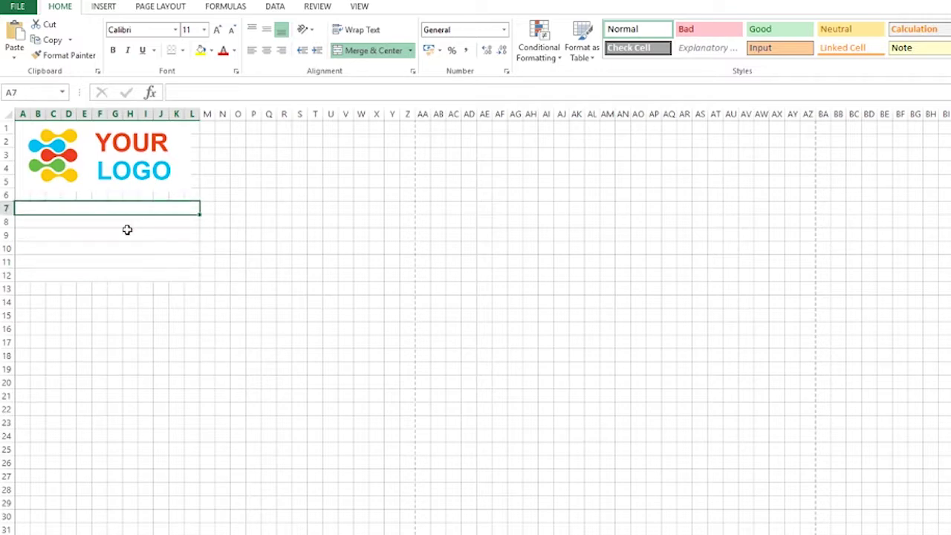
{"action": "left_click", "coordinate": [131, 247]}
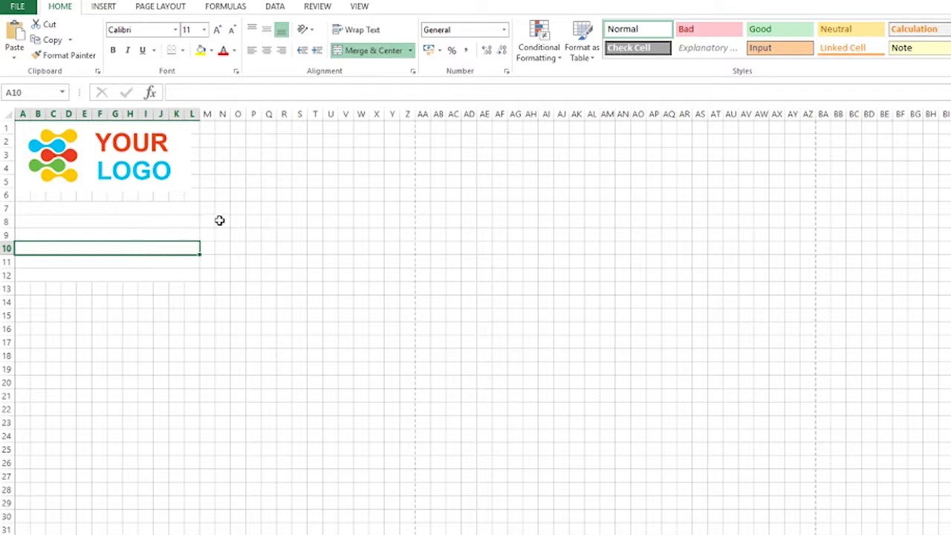
- Set the worksheet's zoom magnification to 200%
{"action": "left_click", "coordinate": [344, 234]}
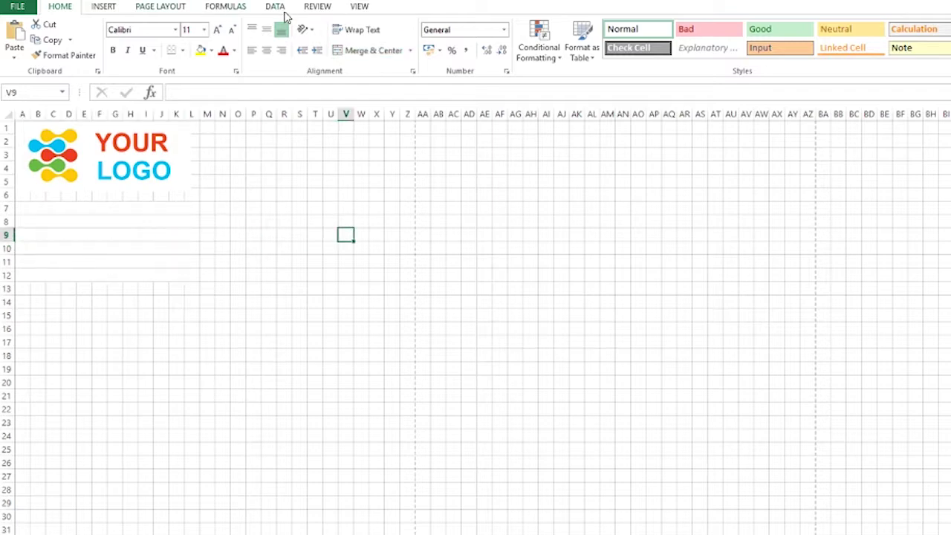
{"action": "left_click", "coordinate": [358, 6]}
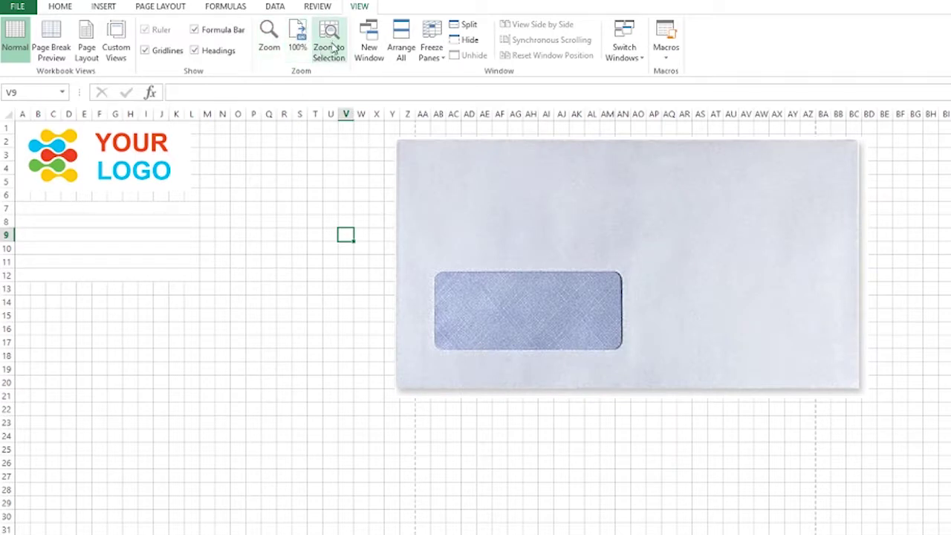
{"action": "left_click", "coordinate": [269, 36]}
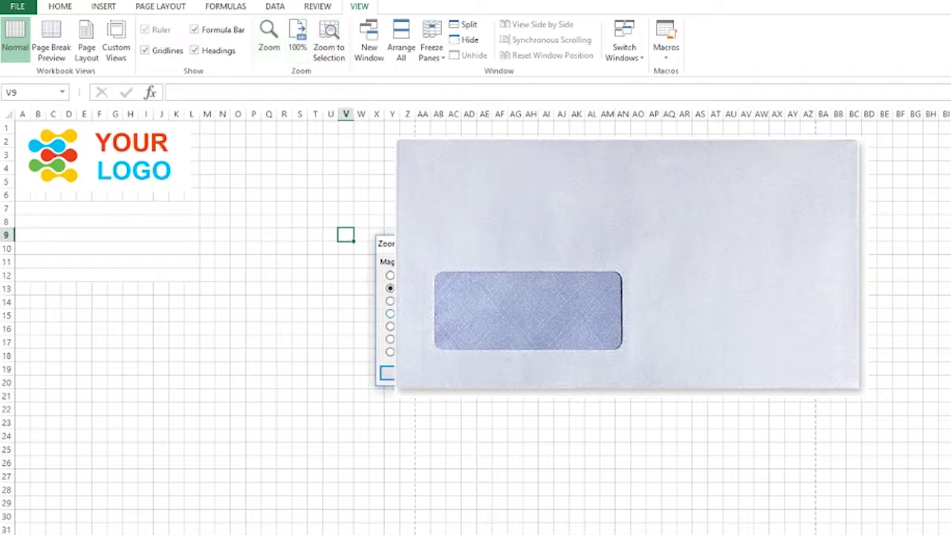
{"action": "left_click", "coordinate": [390, 276]}
{"action": "left_click", "coordinate": [401, 372]}
- Go through the merged cells in rows 7 to 12 under the logo to examine the enlarged block
{"action": "left_click", "coordinate": [164, 309]}
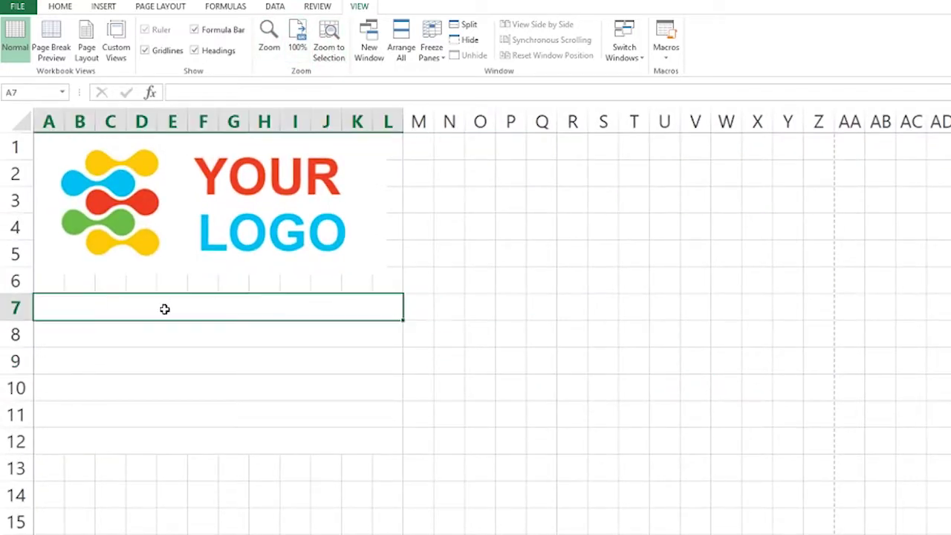
{"action": "left_click", "coordinate": [140, 333]}
{"action": "left_click", "coordinate": [142, 364]}
{"action": "left_click", "coordinate": [159, 389]}
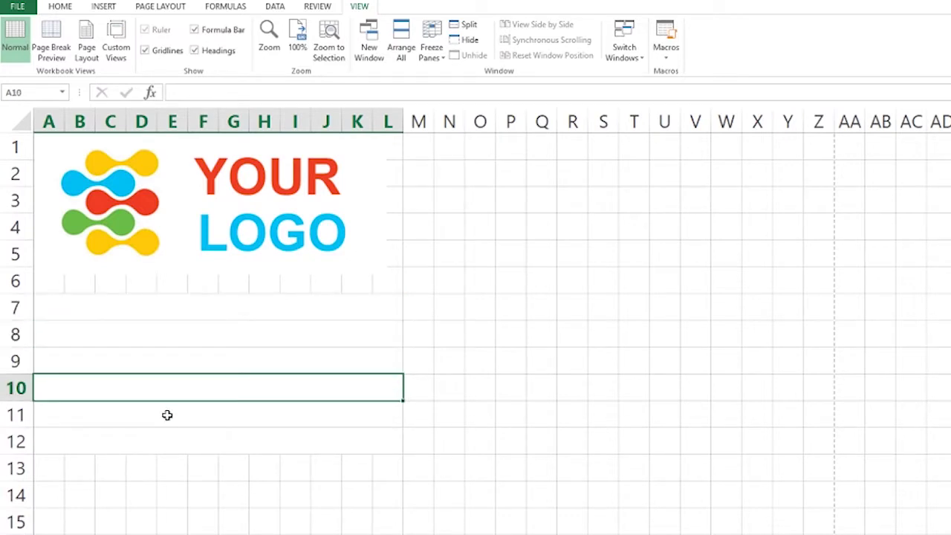
{"action": "left_click", "coordinate": [167, 416]}
{"action": "left_click", "coordinate": [172, 444]}
{"action": "left_click", "coordinate": [205, 301]}
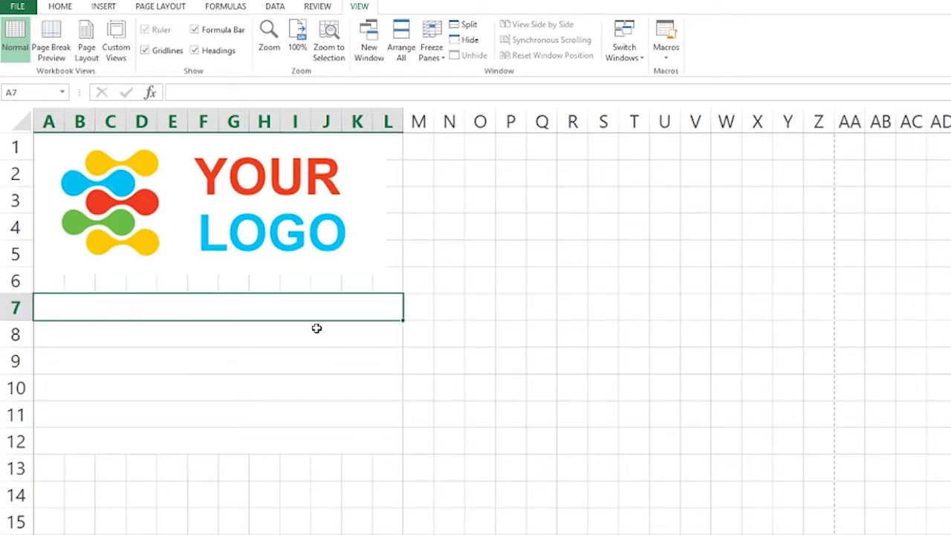
{"action": "left_click_drag", "start_coordinate": [301, 320], "coordinate": [269, 433]}
{"action": "left_click", "coordinate": [270, 433]}
{"action": "left_click", "coordinate": [500, 286]}
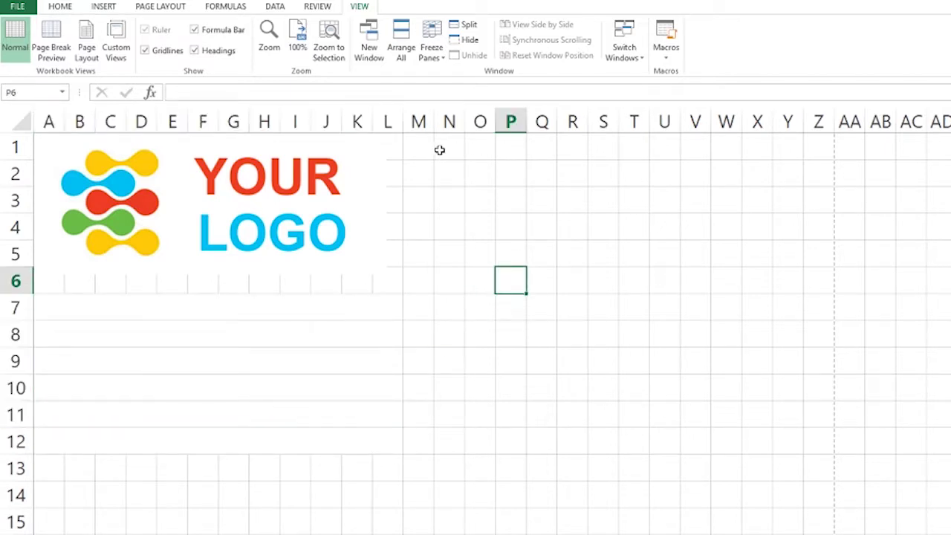
- Merge the range N1:Z6 beside the logo with Merge Across, making one wide cell per row
{"action": "left_click_drag", "start_coordinate": [440, 150], "coordinate": [811, 278]}
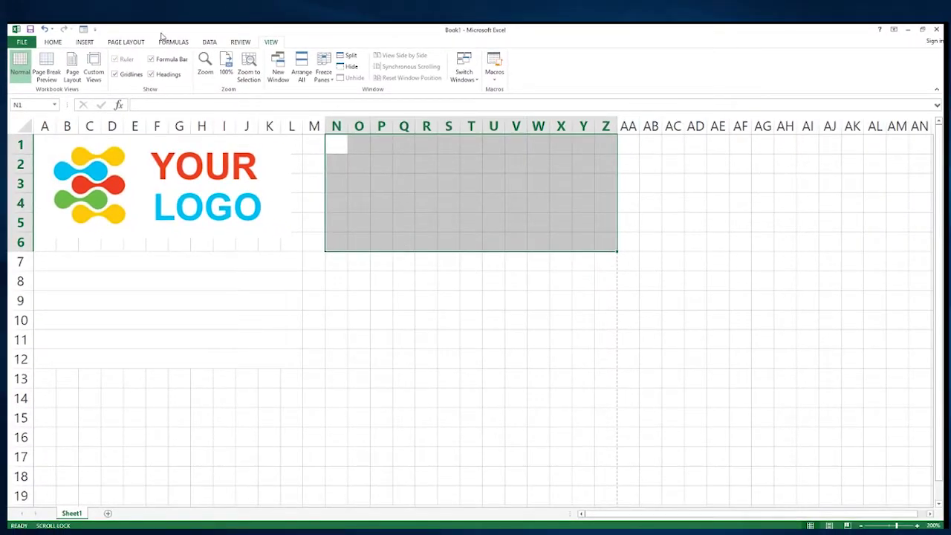
{"action": "left_click", "coordinate": [52, 42]}
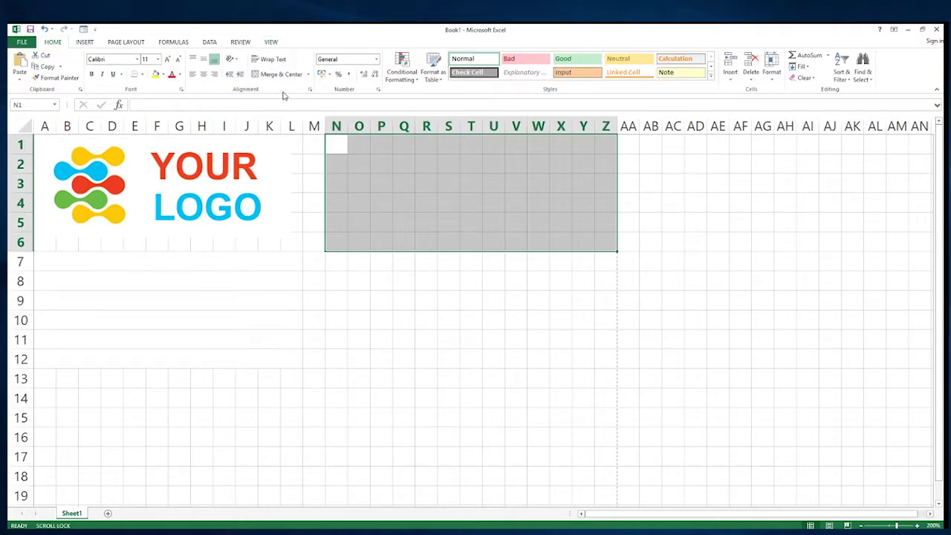
{"action": "left_click", "coordinate": [307, 75]}
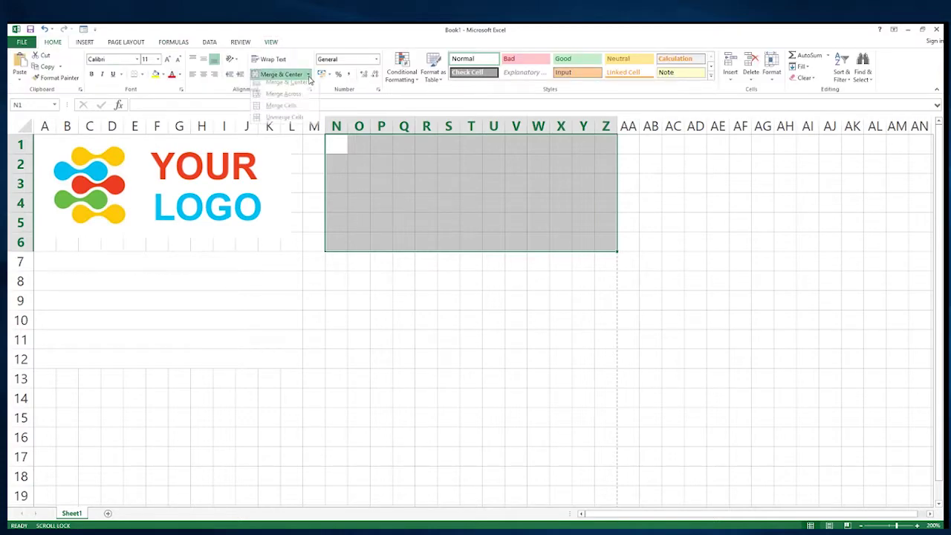
{"action": "left_click", "coordinate": [286, 97]}
- Check the merged rows 1 to 6 in columns N to Z by selecting them one after another
{"action": "left_click", "coordinate": [391, 163]}
{"action": "left_click", "coordinate": [395, 186]}
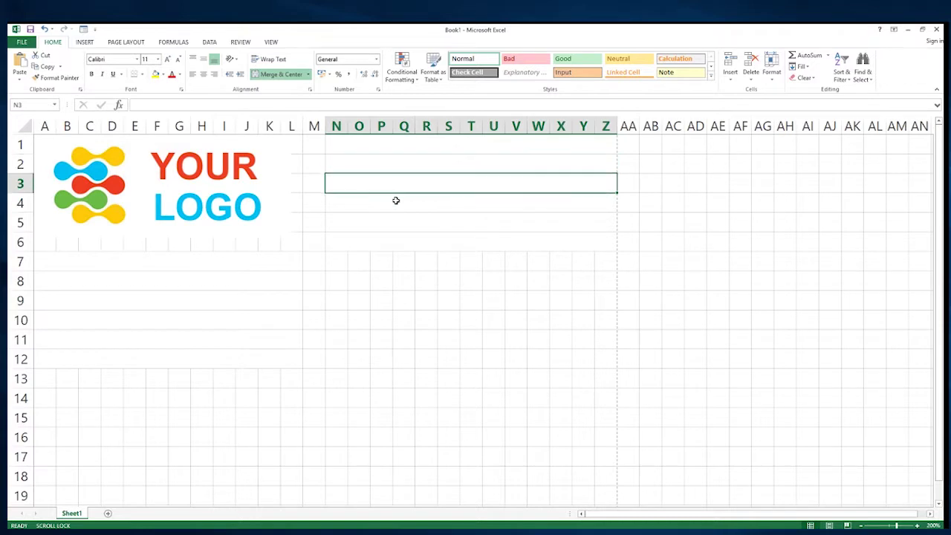
{"action": "left_click", "coordinate": [405, 205]}
{"action": "left_click", "coordinate": [414, 222]}
{"action": "left_click", "coordinate": [415, 239]}
{"action": "left_click", "coordinate": [435, 167]}
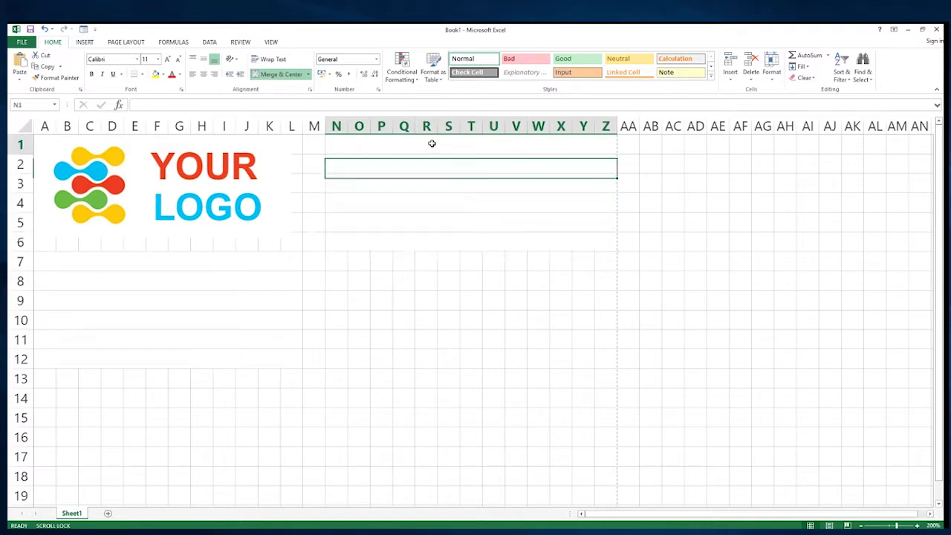
{"action": "left_click", "coordinate": [432, 145]}
{"action": "left_click", "coordinate": [440, 162]}
{"action": "left_click", "coordinate": [448, 181]}
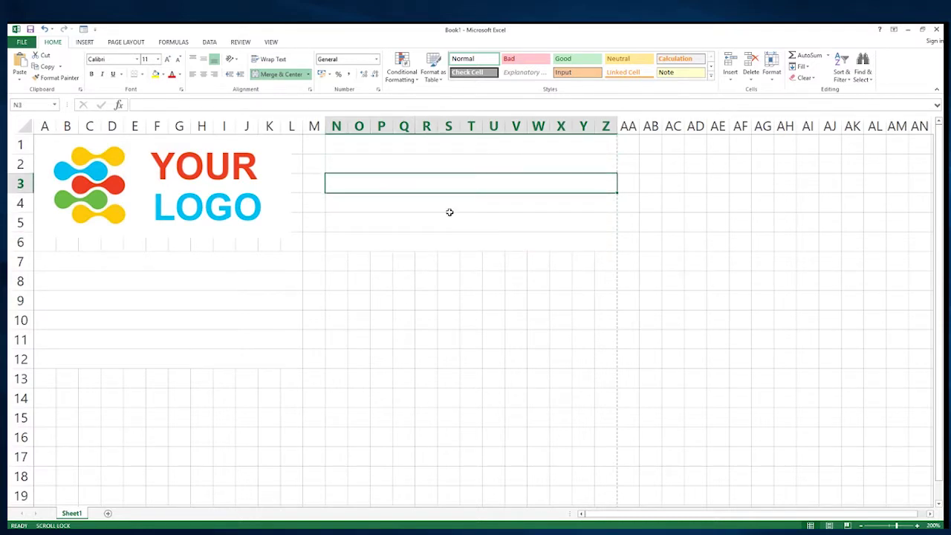
{"action": "left_click", "coordinate": [450, 210]}
{"action": "left_click", "coordinate": [469, 227]}
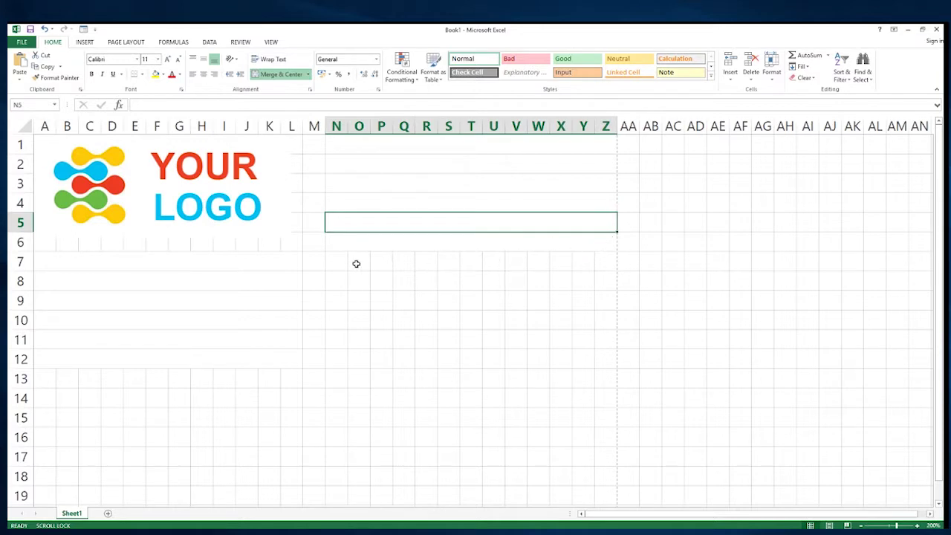
- Merge the range N7:Z11 with Merge Across and check the resulting row cells
{"action": "left_click_drag", "start_coordinate": [337, 262], "coordinate": [602, 346]}
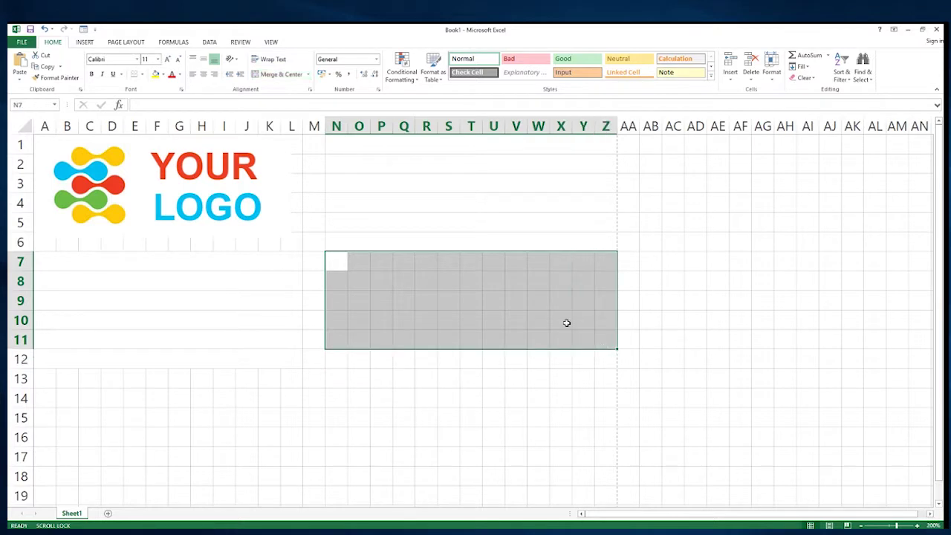
{"action": "left_click", "coordinate": [308, 77]}
{"action": "left_click", "coordinate": [290, 98]}
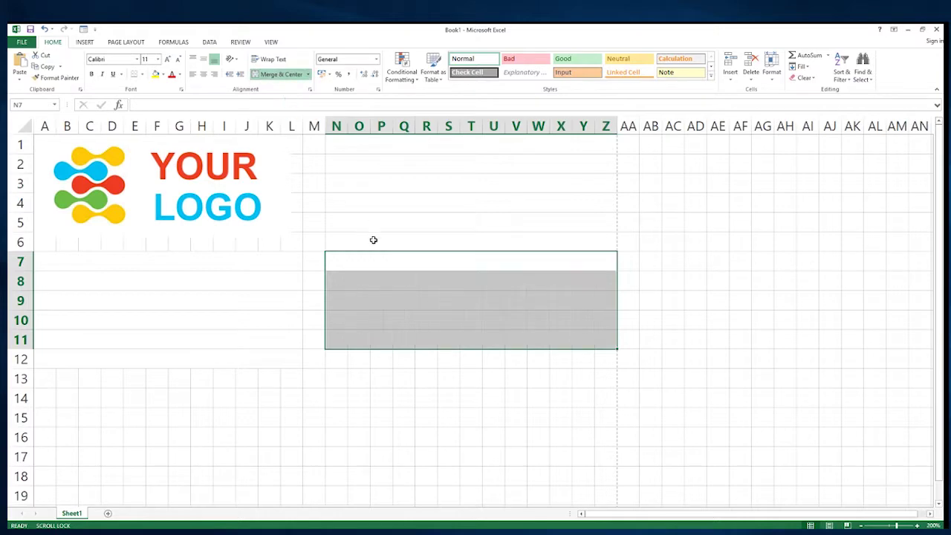
{"action": "left_click", "coordinate": [408, 300]}
{"action": "left_click", "coordinate": [423, 321]}
{"action": "left_click", "coordinate": [428, 276]}
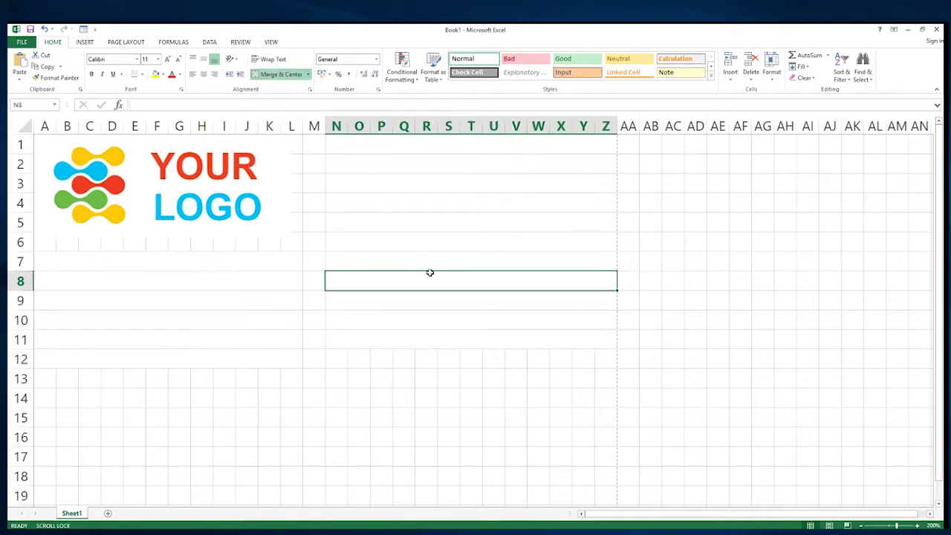
- Merge and center A15:Z15 into one cell and enter the title INVOICE in it
{"action": "scroll", "coordinate": [430, 272], "scroll_direction": "down", "scroll_amount": 3}
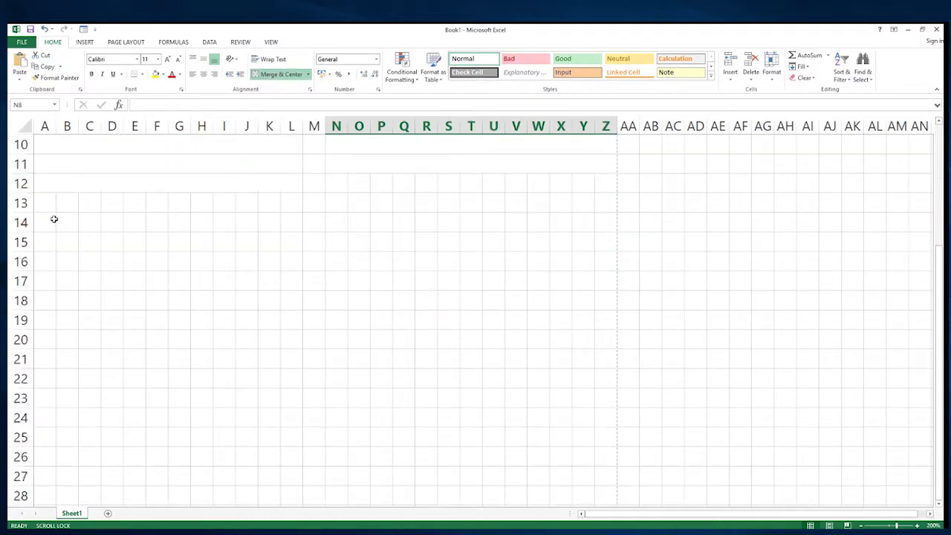
{"action": "left_click_drag", "start_coordinate": [40, 241], "coordinate": [603, 243]}
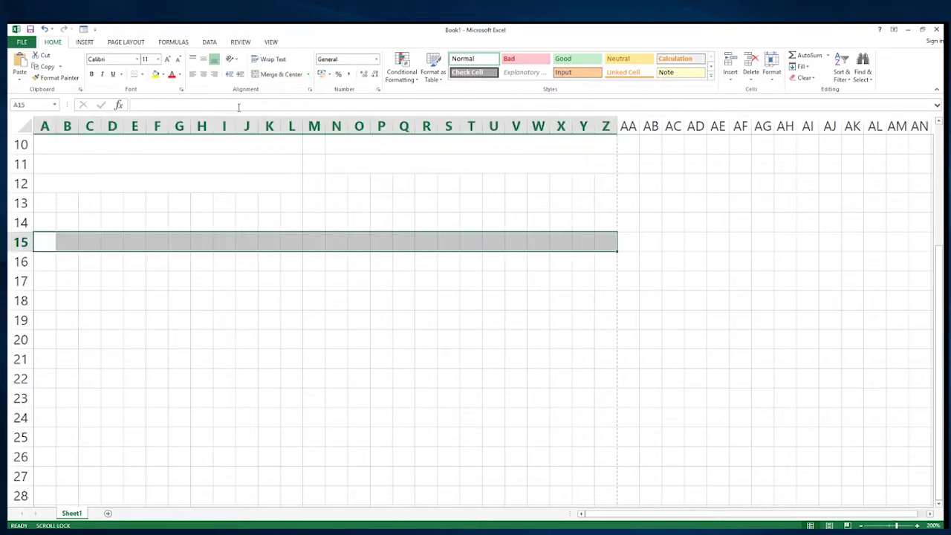
{"action": "left_click", "coordinate": [276, 74]}
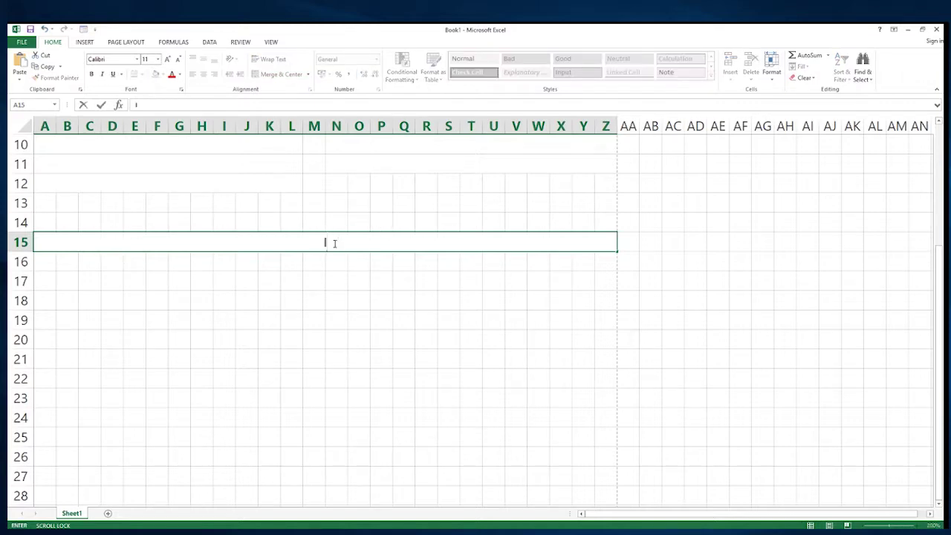
{"action": "type", "text": "NVOICE"}
{"action": "left_click", "coordinate": [289, 279]}
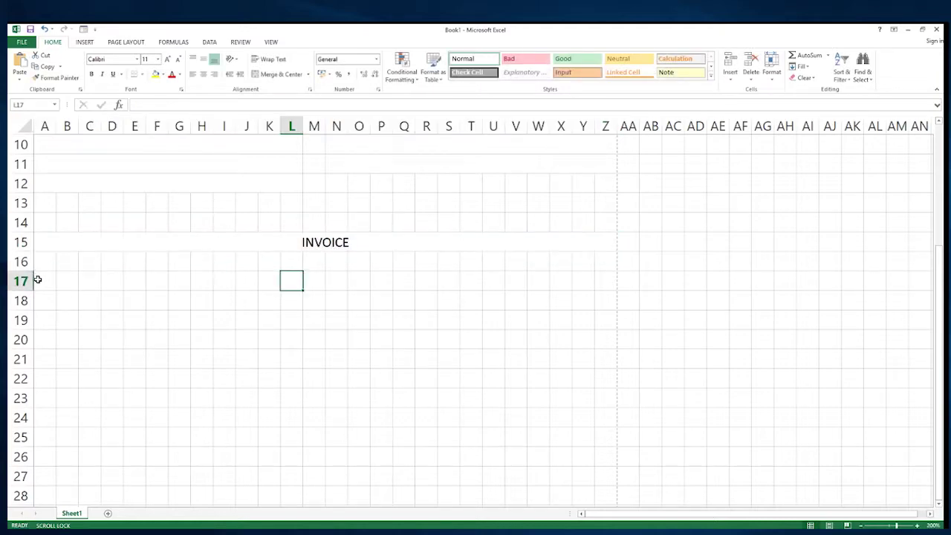
- Merge and center A17:Z17 into one full-width cell below the INVOICE title
{"action": "left_click_drag", "start_coordinate": [37, 279], "coordinate": [601, 280]}
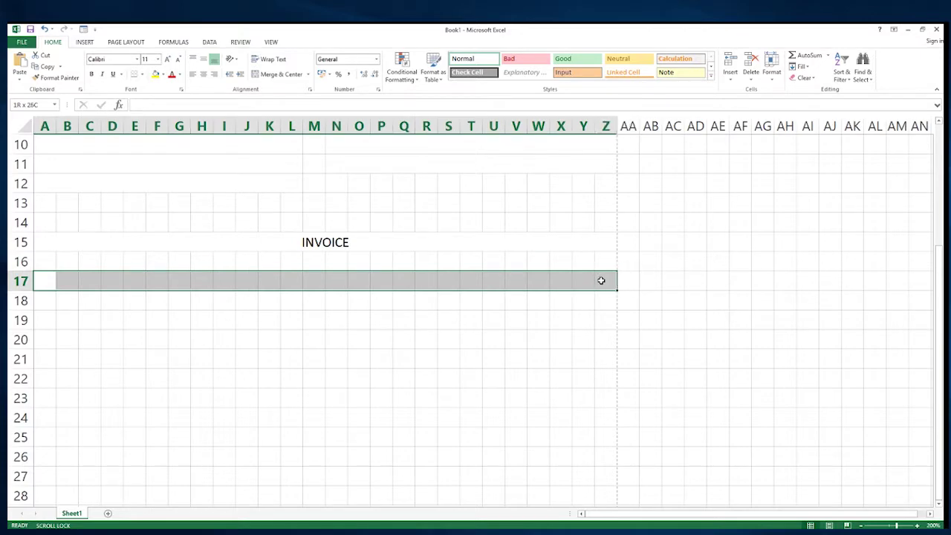
{"action": "left_click", "coordinate": [274, 75]}
{"action": "left_click", "coordinate": [42, 302]}
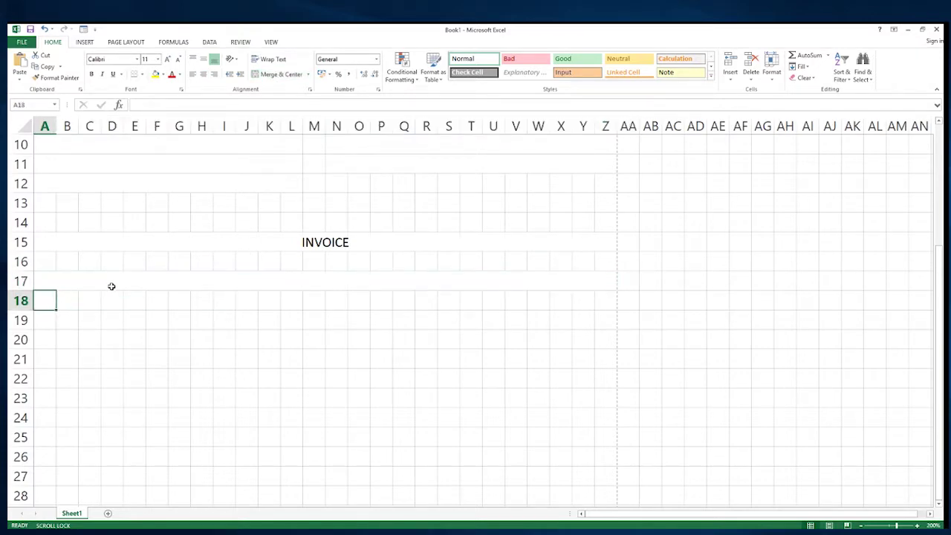
- Set the sheet zoom to 100% and check the merged header cells beside the logo
{"action": "scroll", "coordinate": [102, 335], "scroll_direction": "down", "scroll_amount": 1}
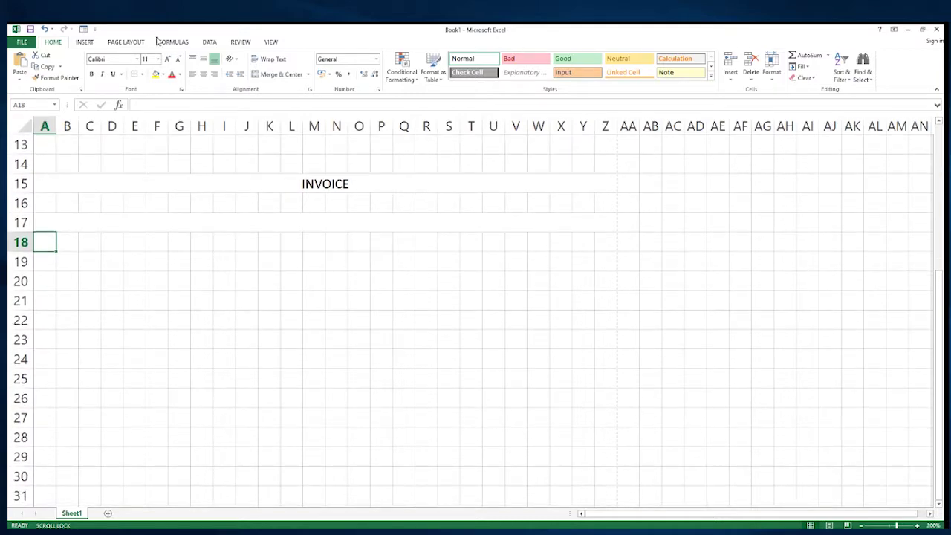
{"action": "left_click", "coordinate": [271, 42]}
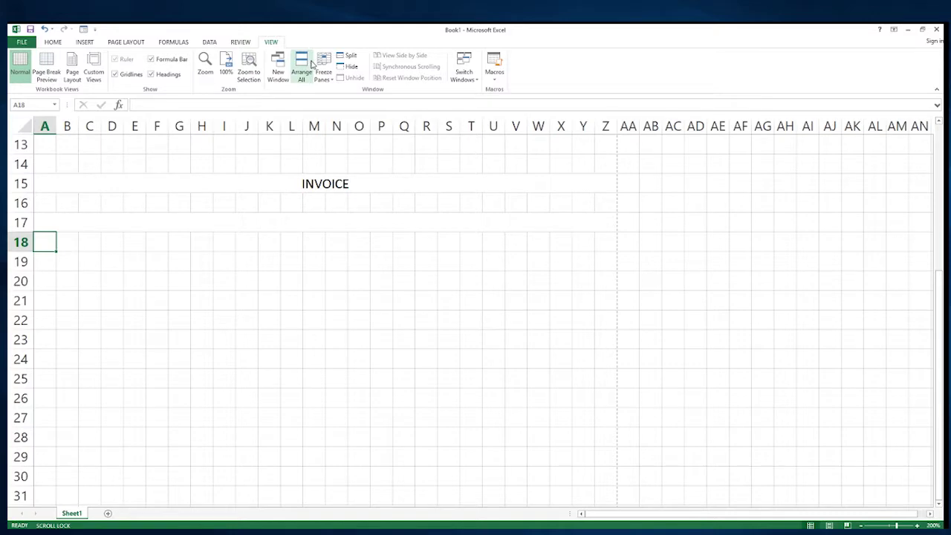
{"action": "left_click", "coordinate": [226, 67]}
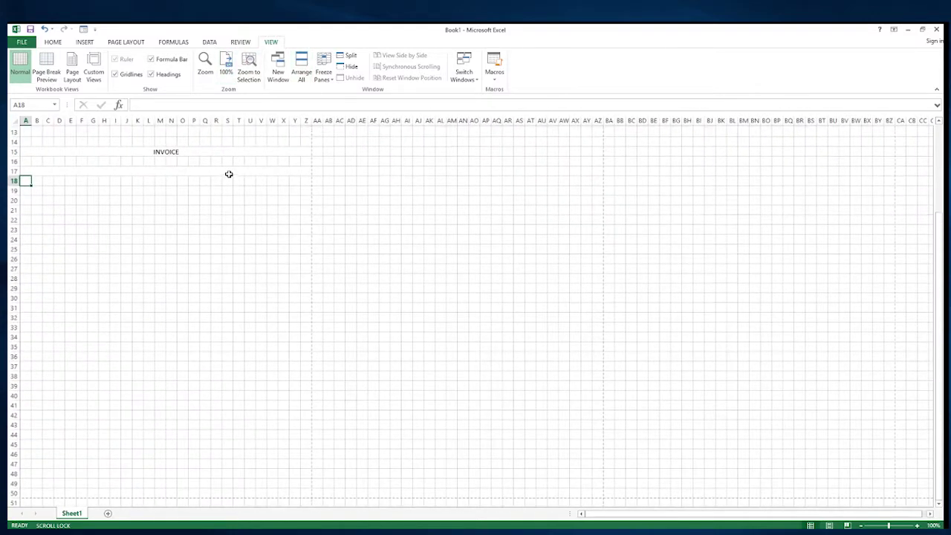
{"action": "scroll", "coordinate": [228, 174], "scroll_direction": "up", "scroll_amount": 4}
{"action": "left_click", "coordinate": [218, 178]}
{"action": "left_click", "coordinate": [297, 150]}
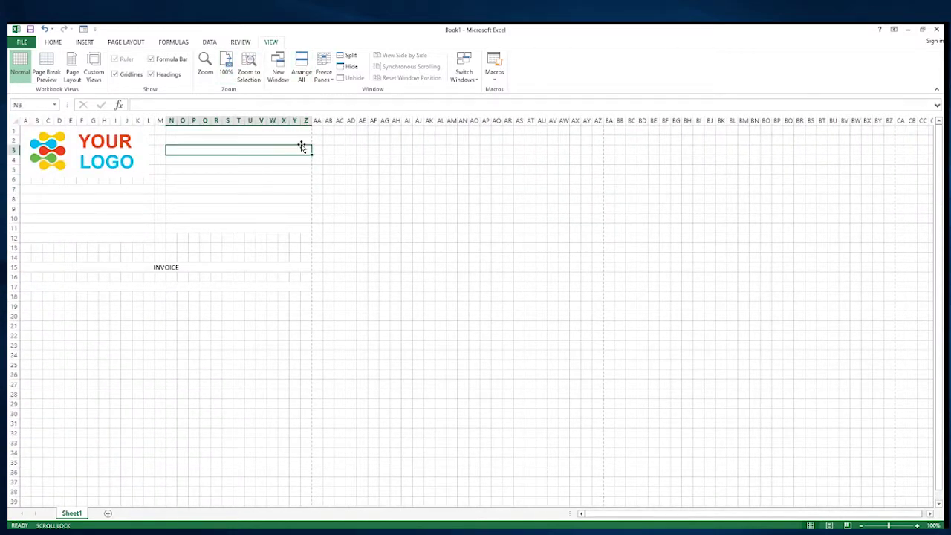
- Merge the ranges A18:B33 and C18:Q33 with Merge Across to form the first two table columns
{"action": "left_click_drag", "start_coordinate": [26, 293], "coordinate": [42, 443]}
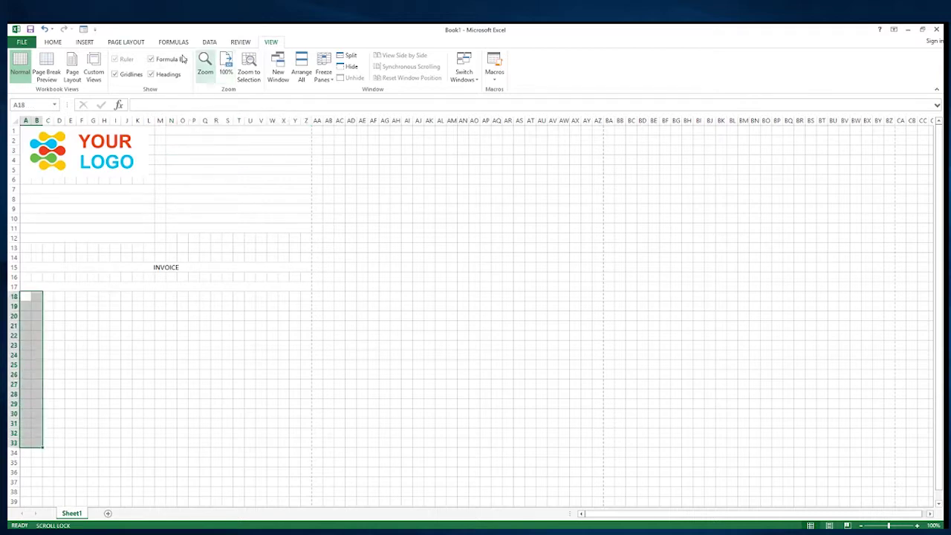
{"action": "left_click", "coordinate": [52, 42]}
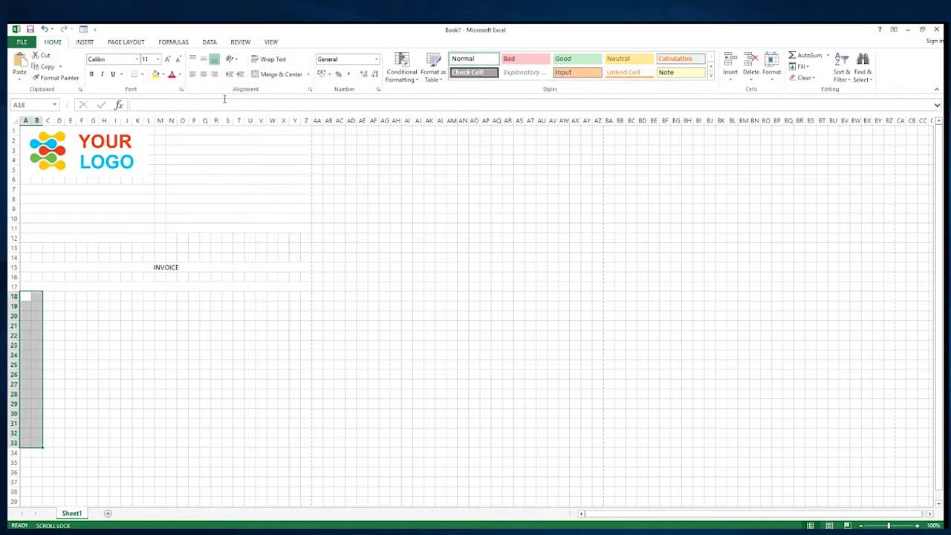
{"action": "left_click", "coordinate": [308, 75]}
{"action": "left_click", "coordinate": [293, 98]}
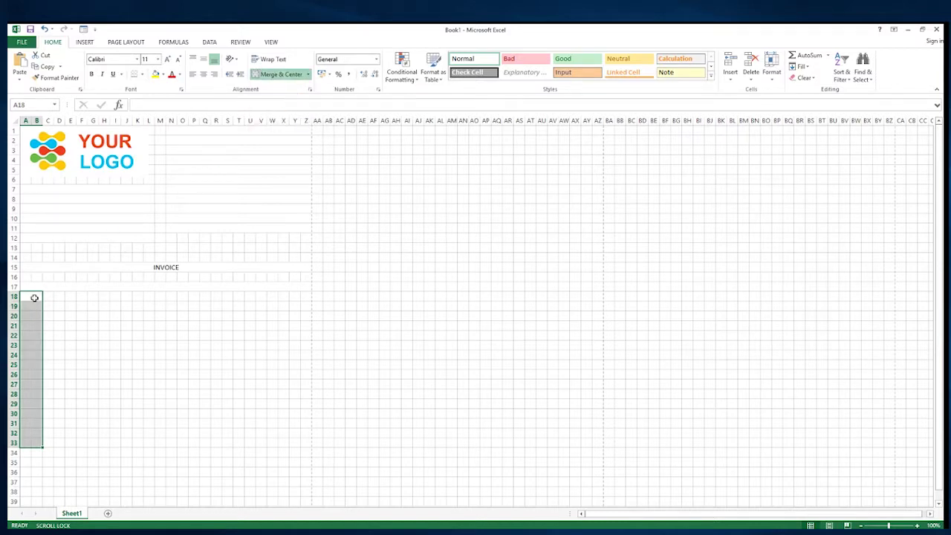
{"action": "left_click_drag", "start_coordinate": [47, 294], "coordinate": [209, 445]}
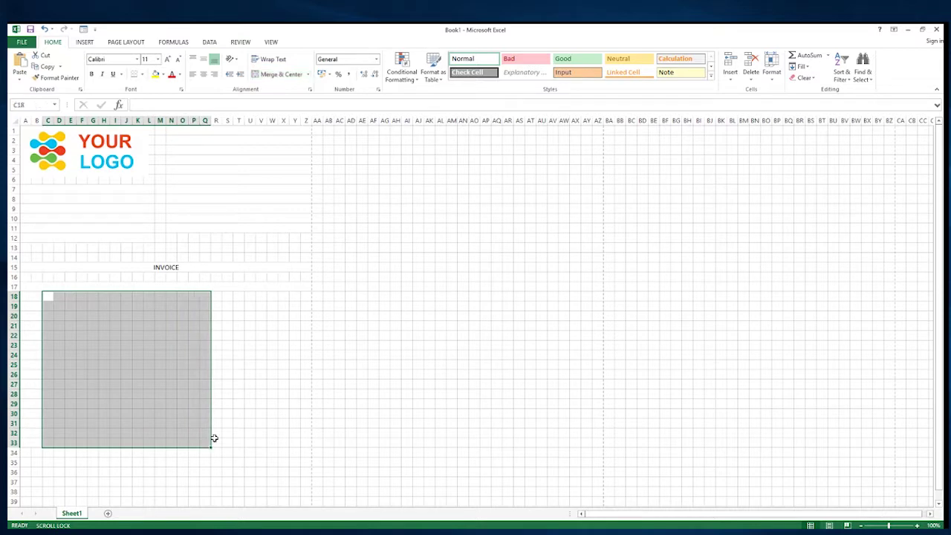
{"action": "left_click", "coordinate": [307, 74]}
{"action": "left_click", "coordinate": [294, 104]}
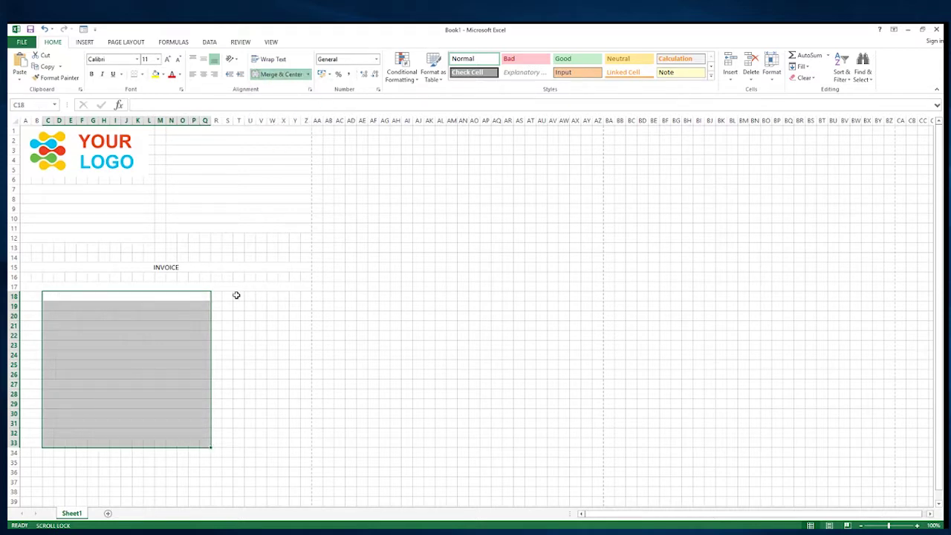
- Merge the ranges R18:T33 and U18:W33 with Merge Across to form the third and fourth table columns
{"action": "left_click_drag", "start_coordinate": [217, 295], "coordinate": [246, 435]}
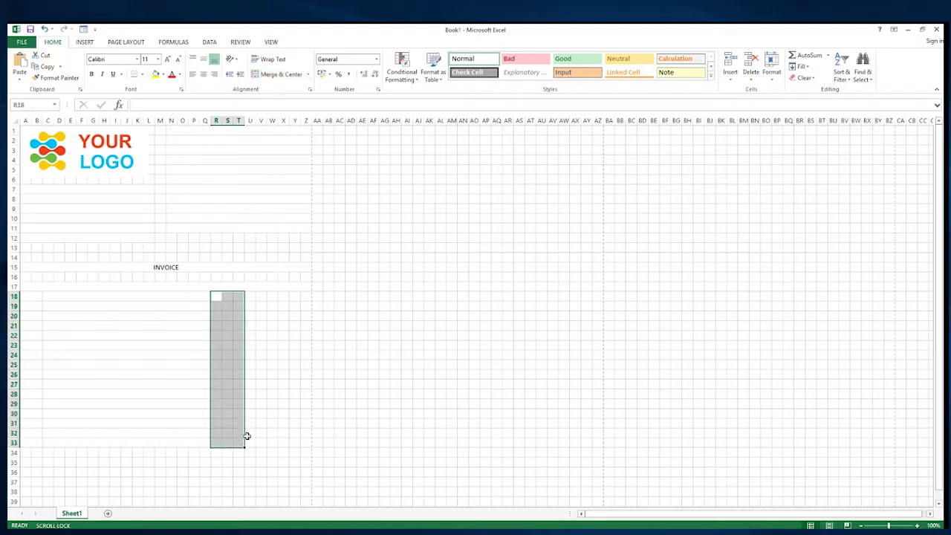
{"action": "left_click", "coordinate": [309, 74]}
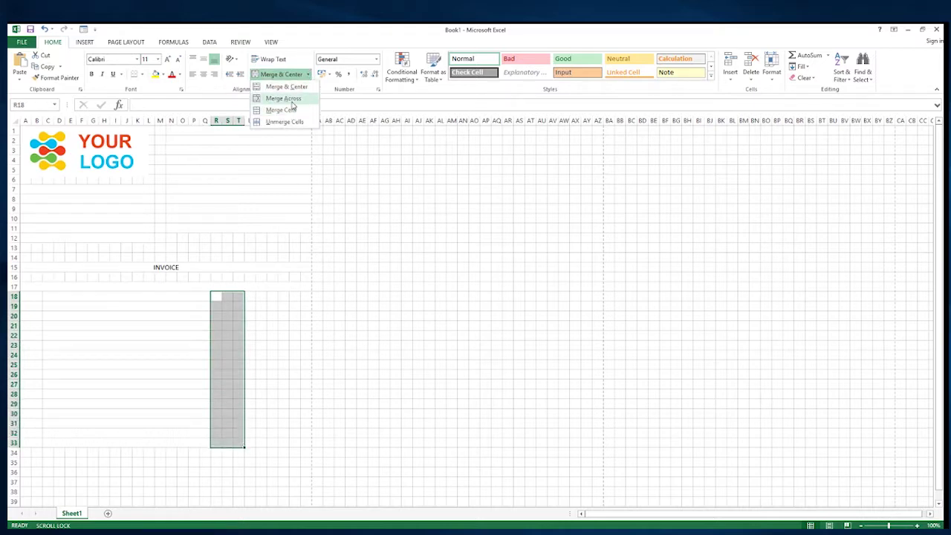
{"action": "left_click", "coordinate": [293, 103]}
{"action": "left_click_drag", "start_coordinate": [249, 292], "coordinate": [269, 439]}
{"action": "left_click", "coordinate": [308, 74]}
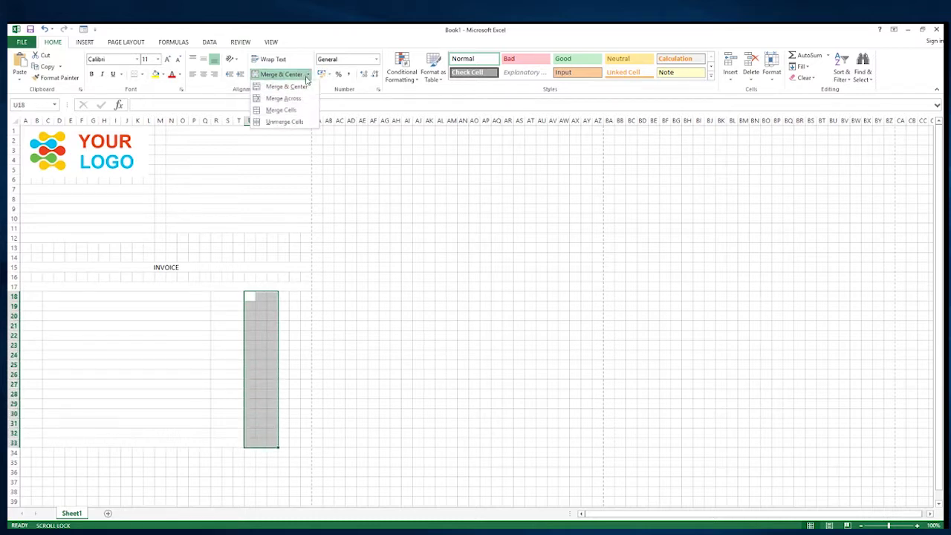
{"action": "left_click", "coordinate": [283, 98]}
- Merge the range X18:Z33 with Merge Across to form the last table column
{"action": "left_click", "coordinate": [284, 297]}
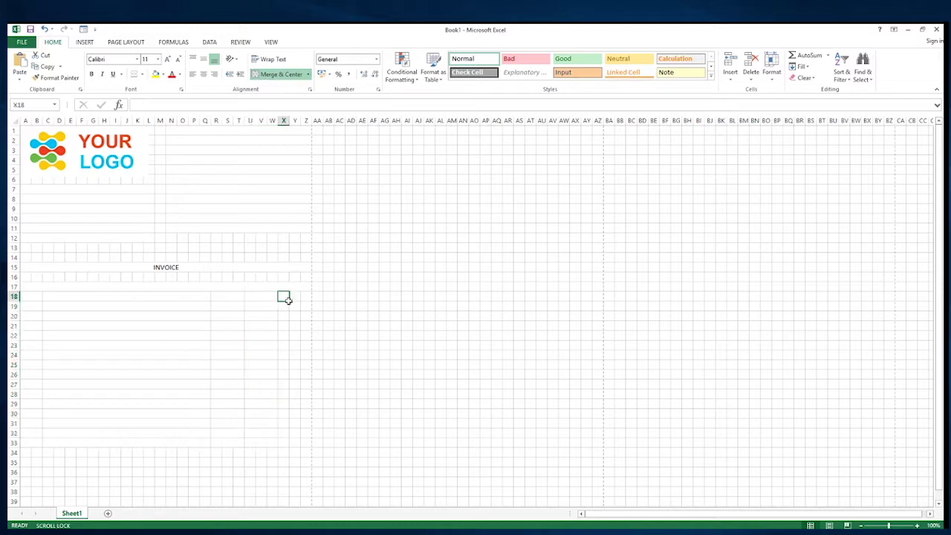
{"action": "left_click_drag", "start_coordinate": [286, 299], "coordinate": [305, 441]}
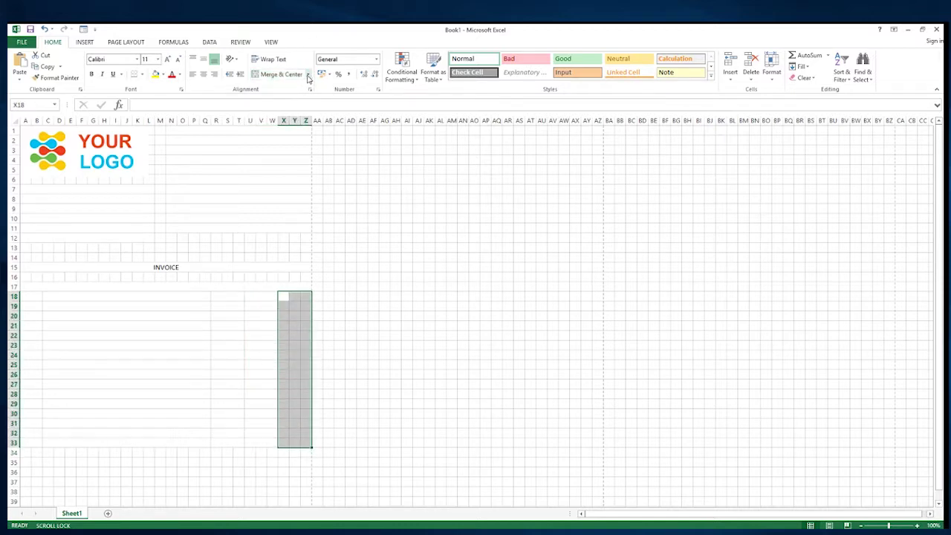
{"action": "left_click", "coordinate": [308, 75]}
{"action": "left_click", "coordinate": [285, 98]}
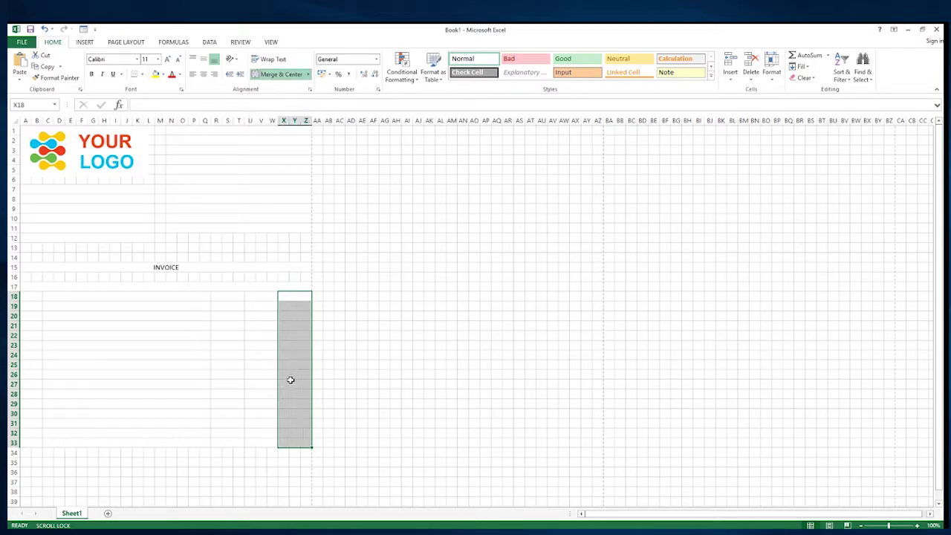
{"action": "left_click", "coordinate": [256, 395]}
- Apply All Borders to the whole invoice table, A17:Z33
{"action": "left_click_drag", "start_coordinate": [305, 441], "coordinate": [21, 286]}
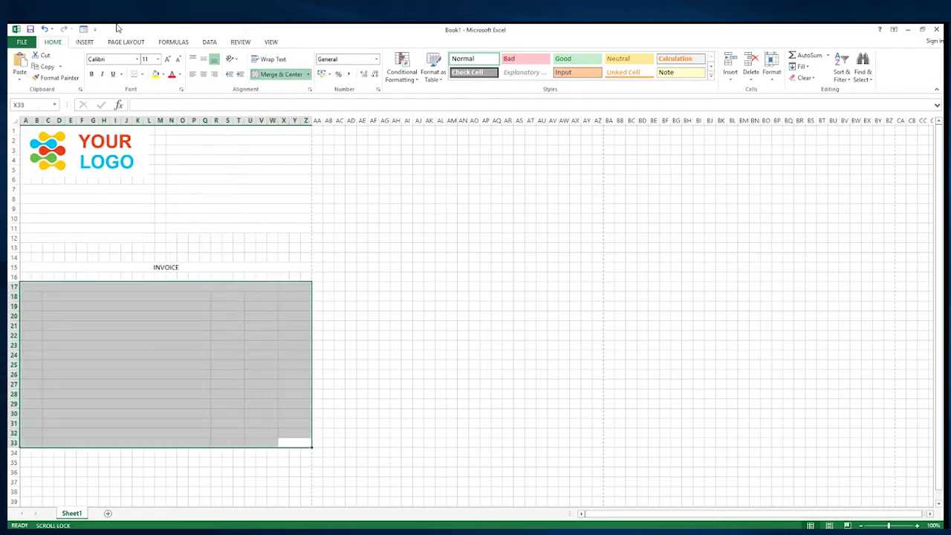
{"action": "left_click", "coordinate": [142, 74]}
{"action": "left_click", "coordinate": [167, 157]}
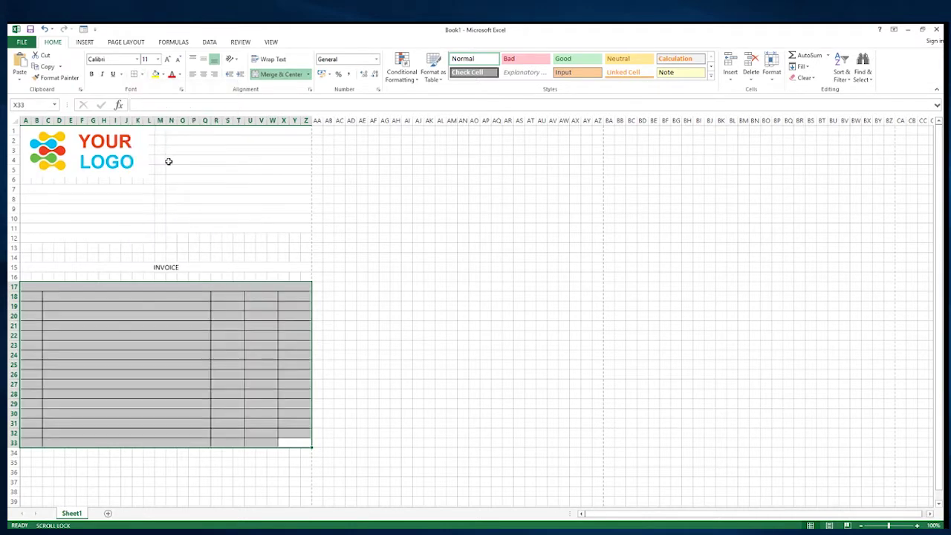
{"action": "left_click", "coordinate": [141, 326]}
- Apply Outside Borders to the wide merged column C18:Q33 of the invoice table
{"action": "left_click_drag", "start_coordinate": [89, 299], "coordinate": [97, 439]}
{"action": "left_click", "coordinate": [142, 75]}
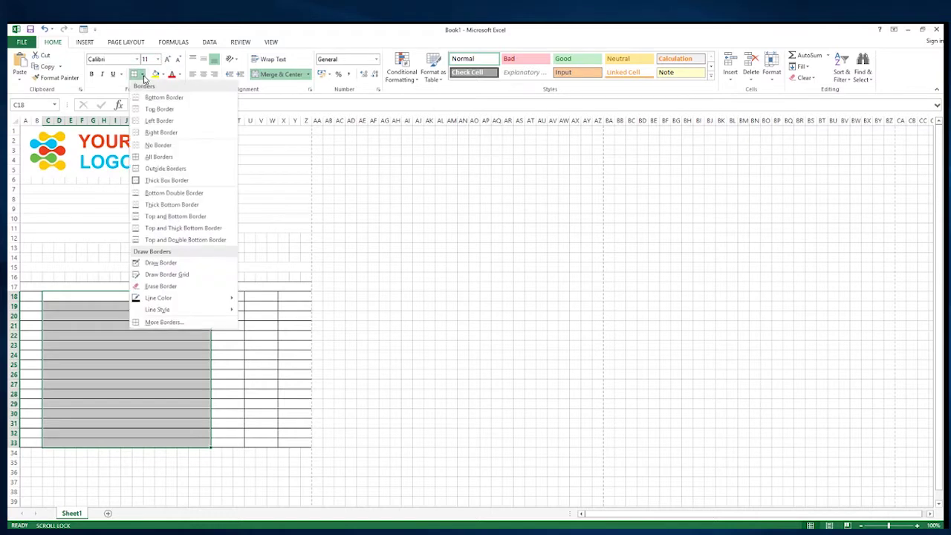
{"action": "left_click", "coordinate": [161, 170]}
{"action": "left_click", "coordinate": [141, 337]}
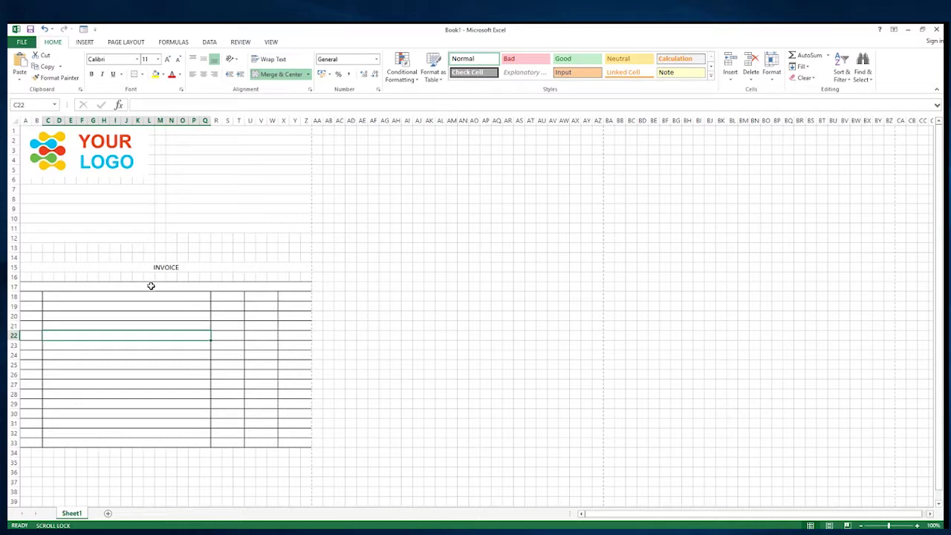
- Merge the range X35:Z41 below the invoice table with Merge Across, making one cell per row
{"action": "scroll", "coordinate": [151, 286], "scroll_direction": "down", "scroll_amount": 2}
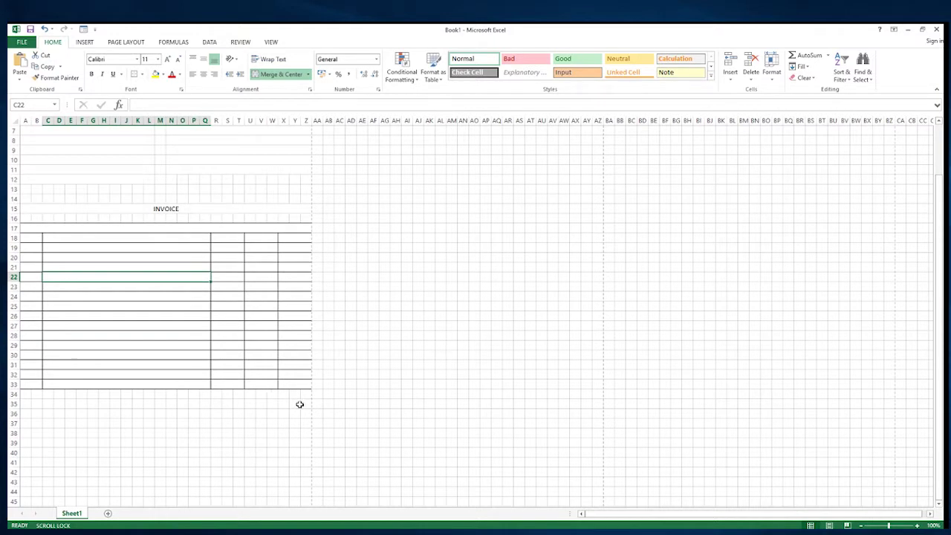
{"action": "left_click_drag", "start_coordinate": [300, 402], "coordinate": [286, 462]}
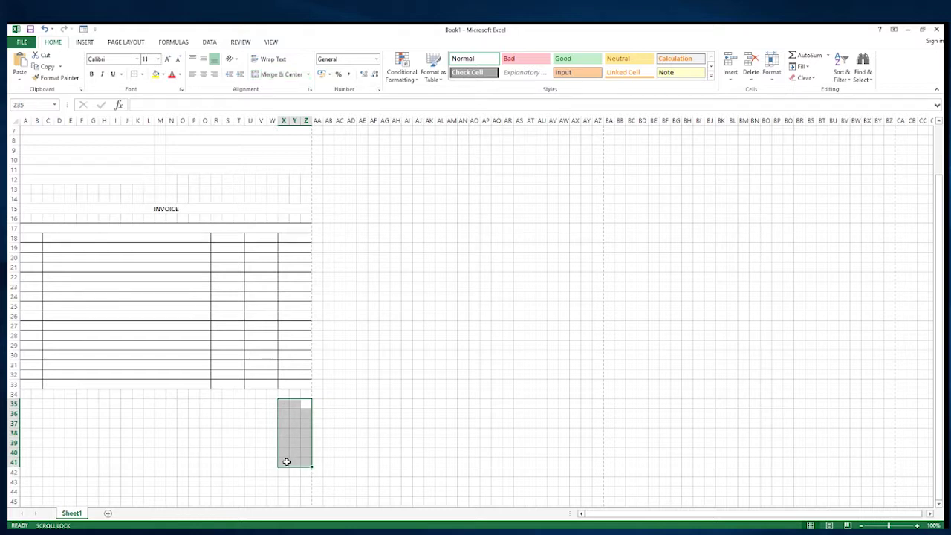
{"action": "left_click", "coordinate": [308, 74]}
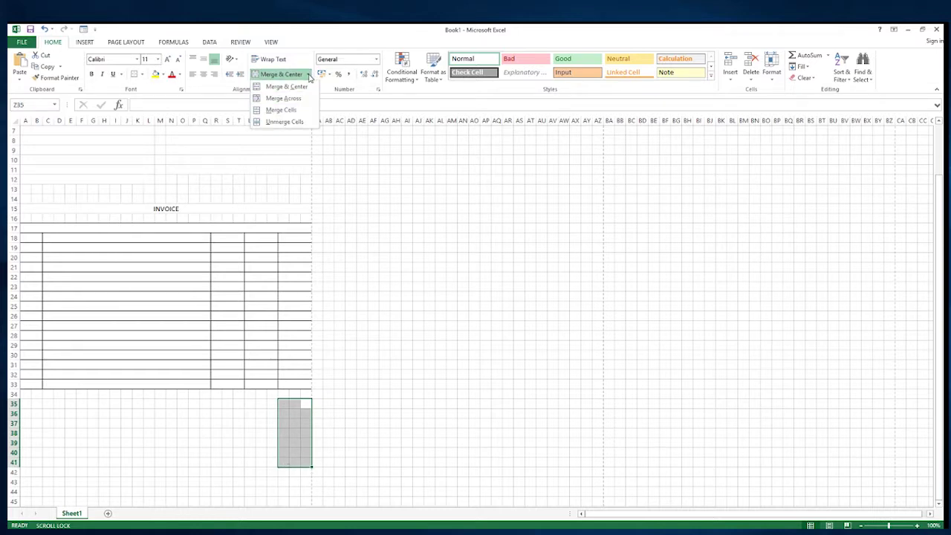
{"action": "left_click", "coordinate": [297, 100]}
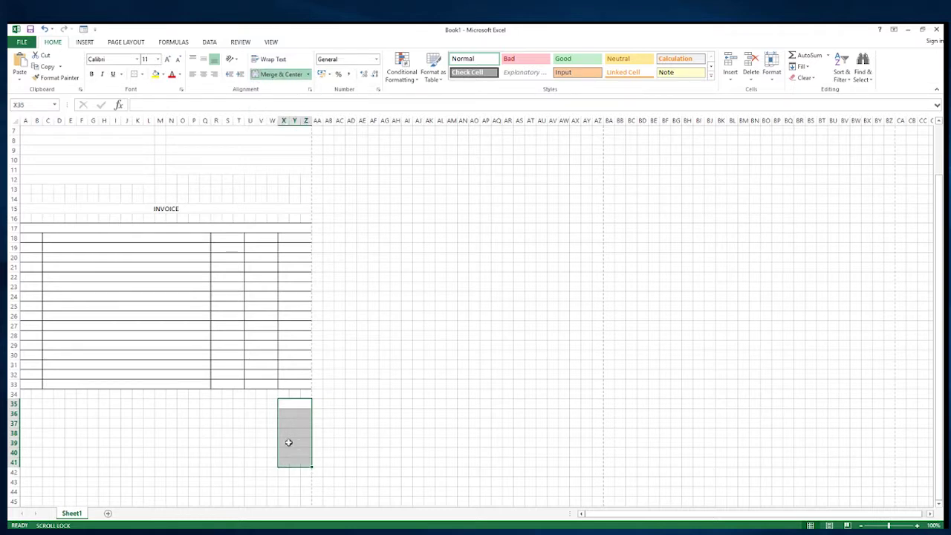
- Merge the range O35:V41 below the table with Merge Across and check the resulting row cells
{"action": "left_click", "coordinate": [262, 405]}
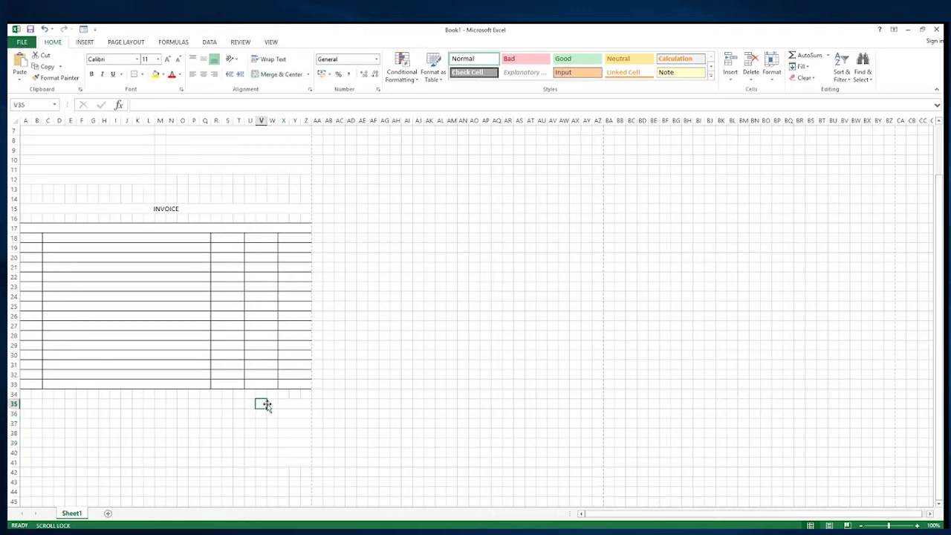
{"action": "left_click_drag", "start_coordinate": [265, 405], "coordinate": [190, 468]}
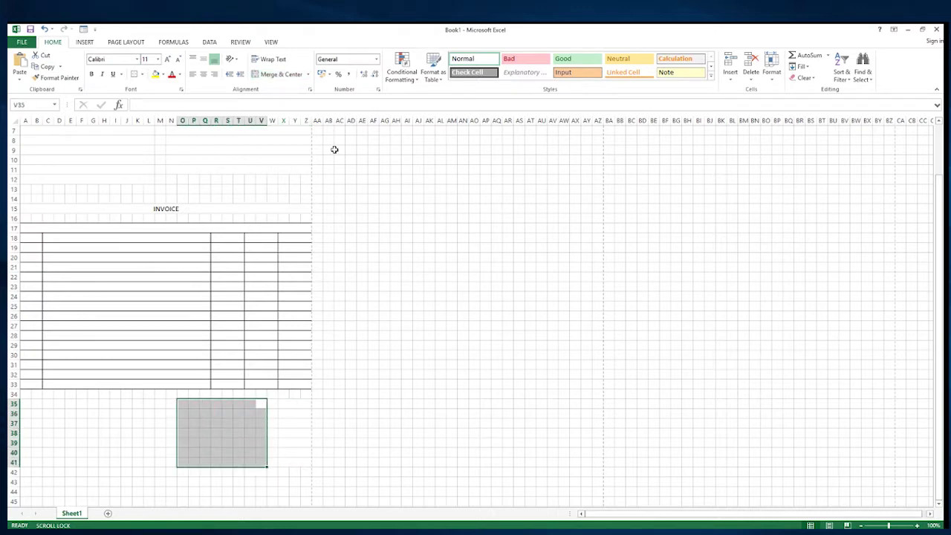
{"action": "left_click", "coordinate": [309, 77]}
{"action": "left_click", "coordinate": [300, 97]}
{"action": "left_click", "coordinate": [212, 430]}
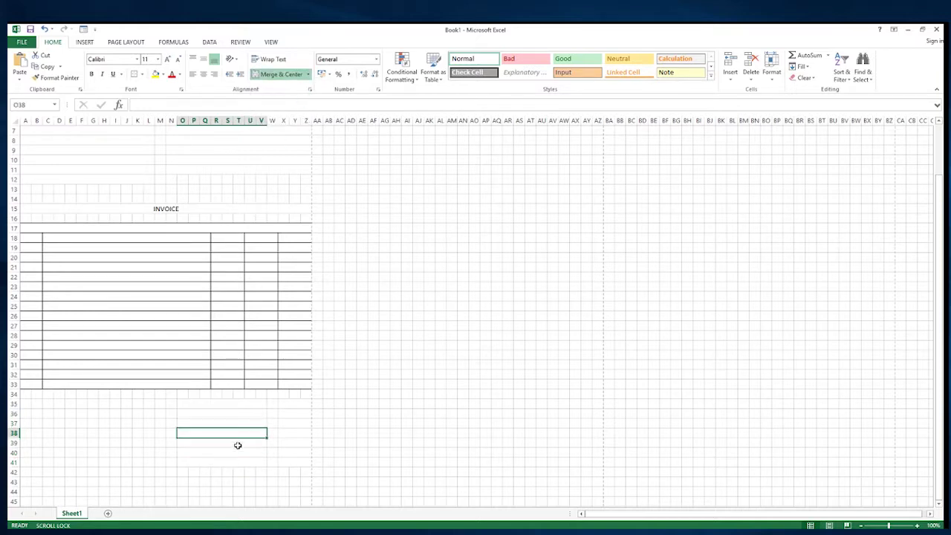
{"action": "left_click", "coordinate": [238, 445]}
- Switch the sheet to Page Layout view and look over the invoice on its A4 page
{"action": "scroll", "coordinate": [231, 321], "scroll_direction": "up", "scroll_amount": 2}
{"action": "left_click", "coordinate": [253, 171]}
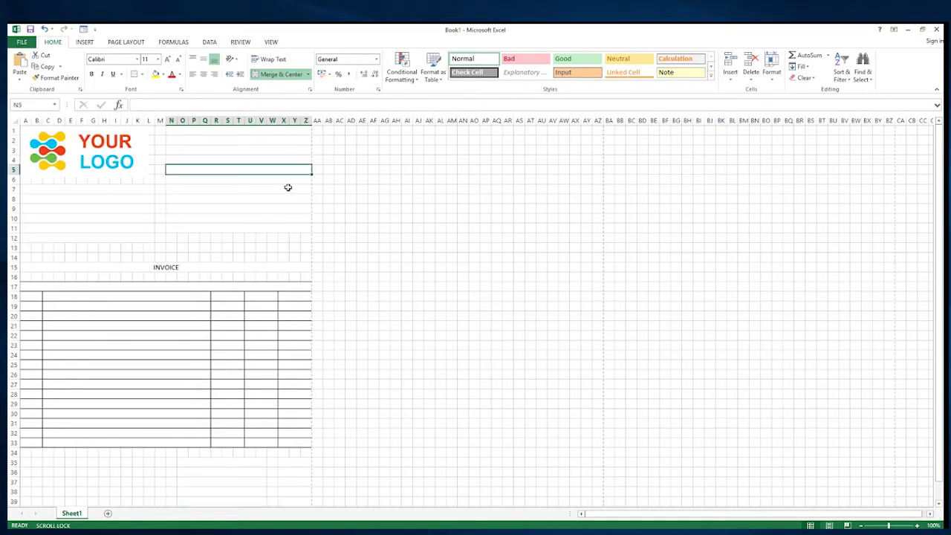
{"action": "left_click", "coordinate": [104, 153]}
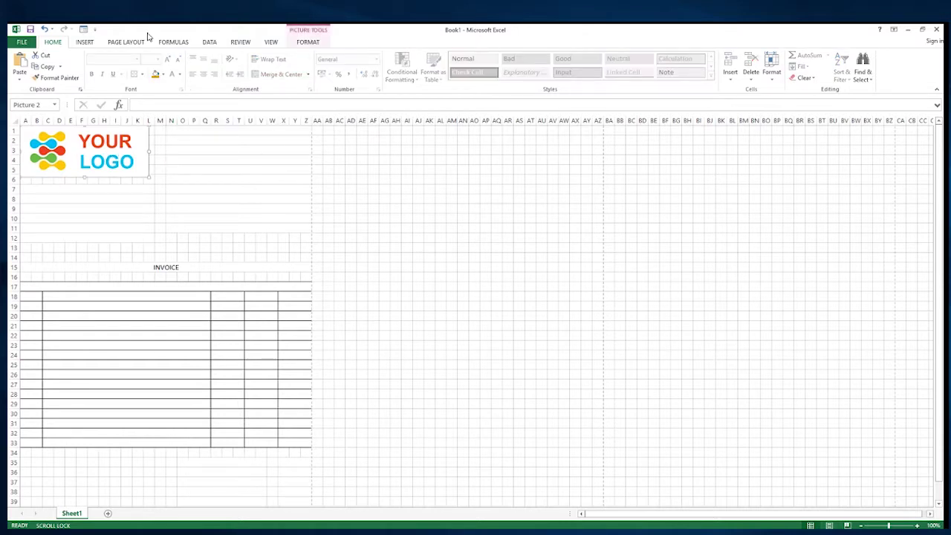
{"action": "left_click", "coordinate": [270, 42]}
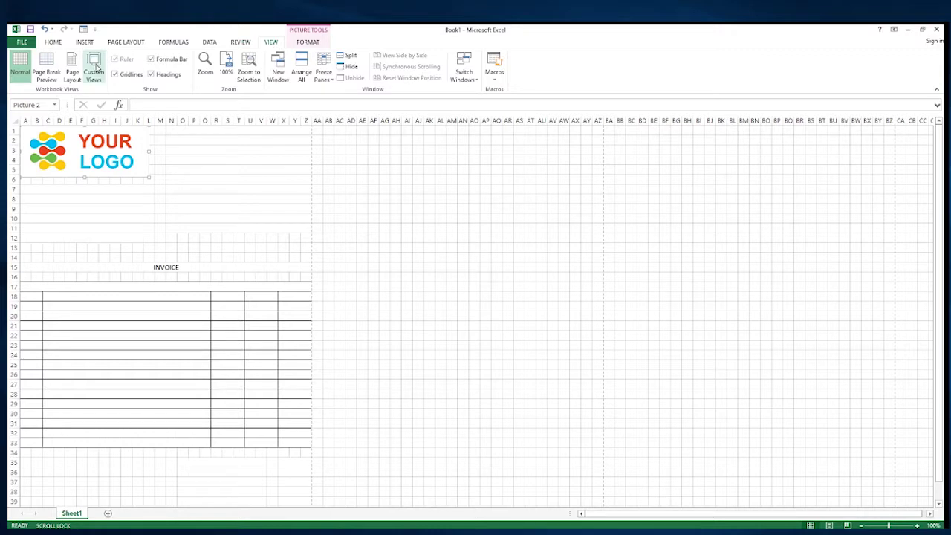
{"action": "left_click", "coordinate": [73, 72]}
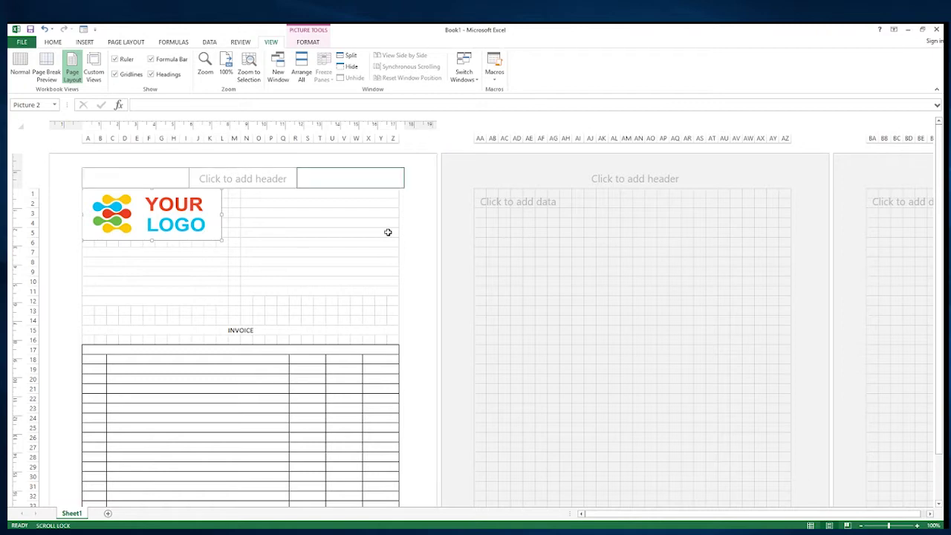
{"action": "scroll", "coordinate": [379, 252], "scroll_direction": "down", "scroll_amount": 6}
{"action": "scroll", "coordinate": [321, 190], "scroll_direction": "up", "scroll_amount": 6}
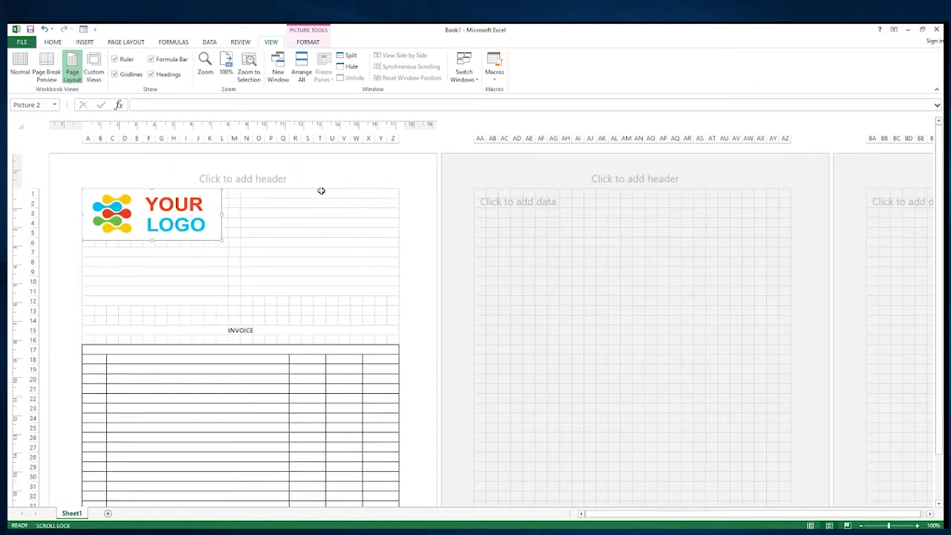
- Hide the gridlines and review the header, address, table and totals areas of the invoice page
{"action": "left_click", "coordinate": [115, 75]}
{"action": "scroll", "coordinate": [319, 245], "scroll_direction": "down", "scroll_amount": 5}
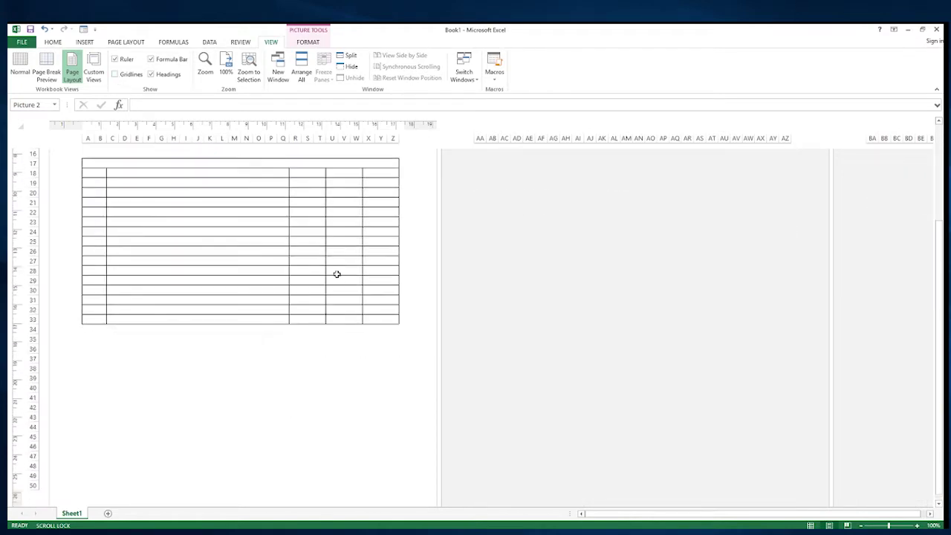
{"action": "scroll", "coordinate": [334, 268], "scroll_direction": "up", "scroll_amount": 5}
{"action": "left_click", "coordinate": [330, 228]}
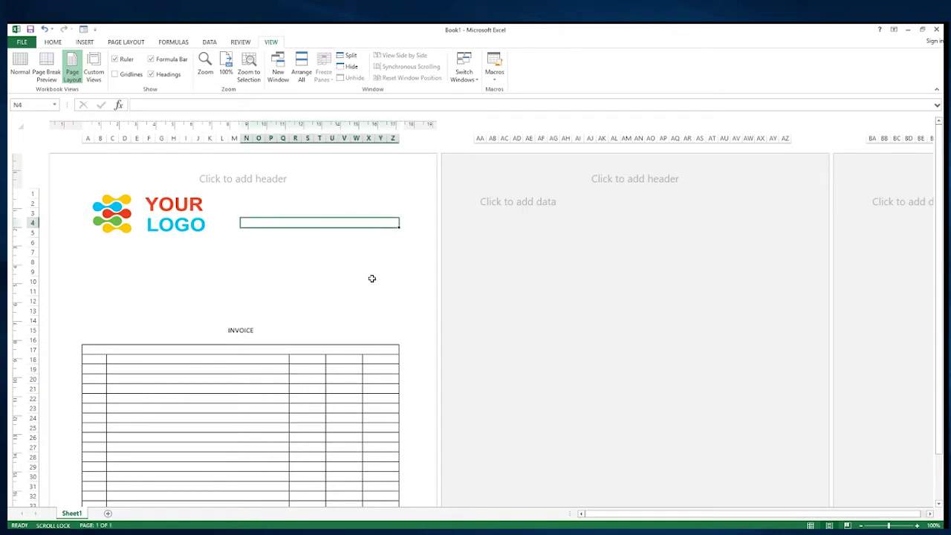
{"action": "left_click", "coordinate": [372, 277]}
{"action": "left_click", "coordinate": [155, 290]}
{"action": "left_click", "coordinate": [337, 221]}
{"action": "scroll", "coordinate": [334, 245], "scroll_direction": "down", "scroll_amount": 12}
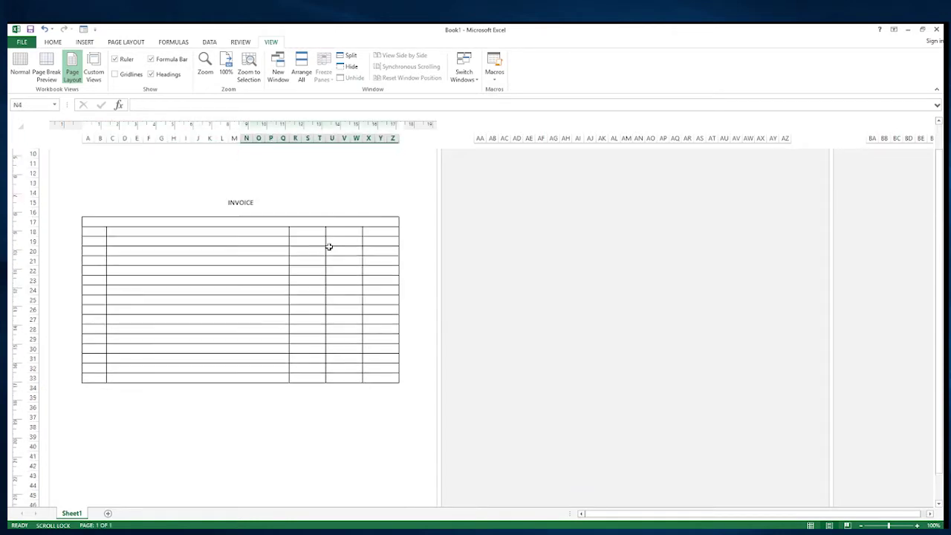
{"action": "scroll", "coordinate": [358, 293], "scroll_direction": "up", "scroll_amount": 7}
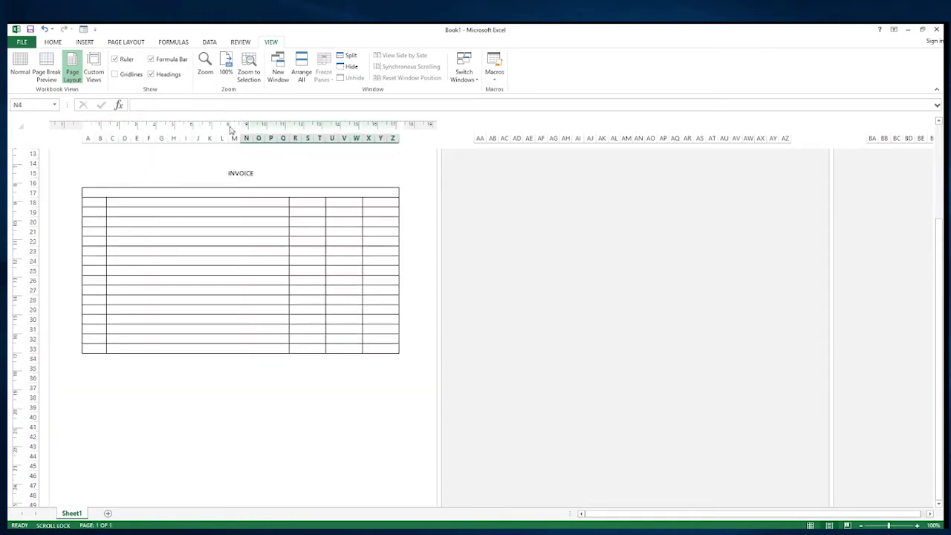
{"action": "scroll", "coordinate": [230, 129], "scroll_direction": "up", "scroll_amount": 5}
- Return the sheet to Normal view, check the area below the table and show the gridlines again
{"action": "left_click", "coordinate": [20, 66]}
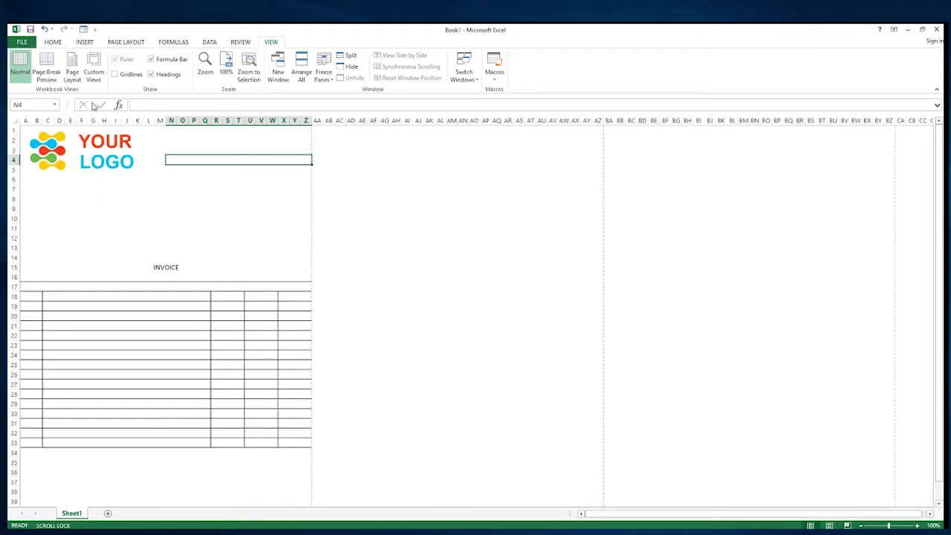
{"action": "scroll", "coordinate": [194, 430], "scroll_direction": "down", "scroll_amount": 5}
{"action": "left_click", "coordinate": [92, 365]}
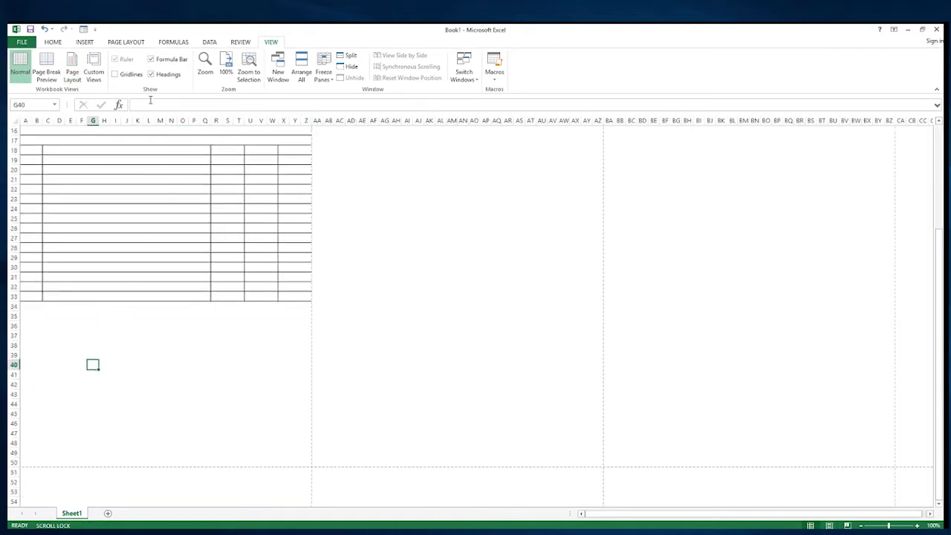
{"action": "left_click", "coordinate": [115, 74]}
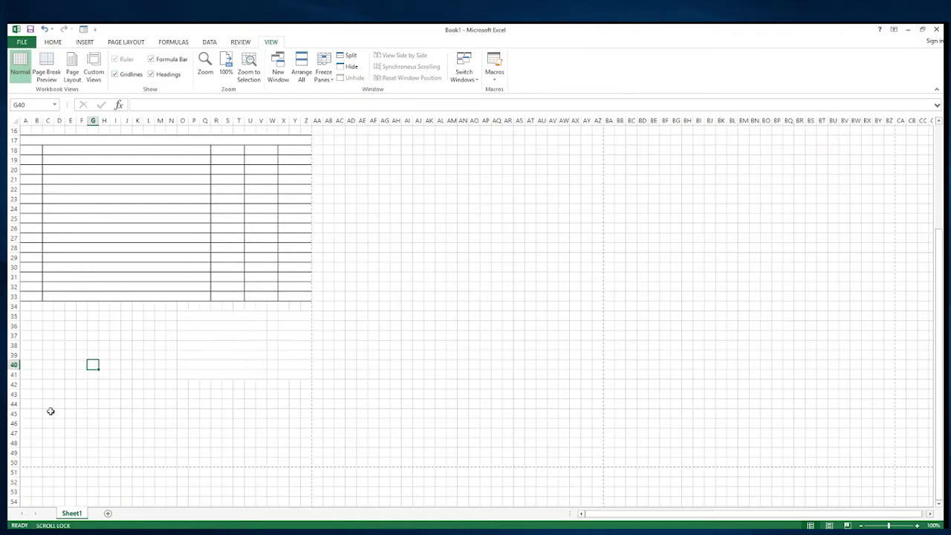
- Merge and center the range B46:Y48 near the bottom of the invoice page into one cell
{"action": "left_click_drag", "start_coordinate": [37, 384], "coordinate": [185, 404]}
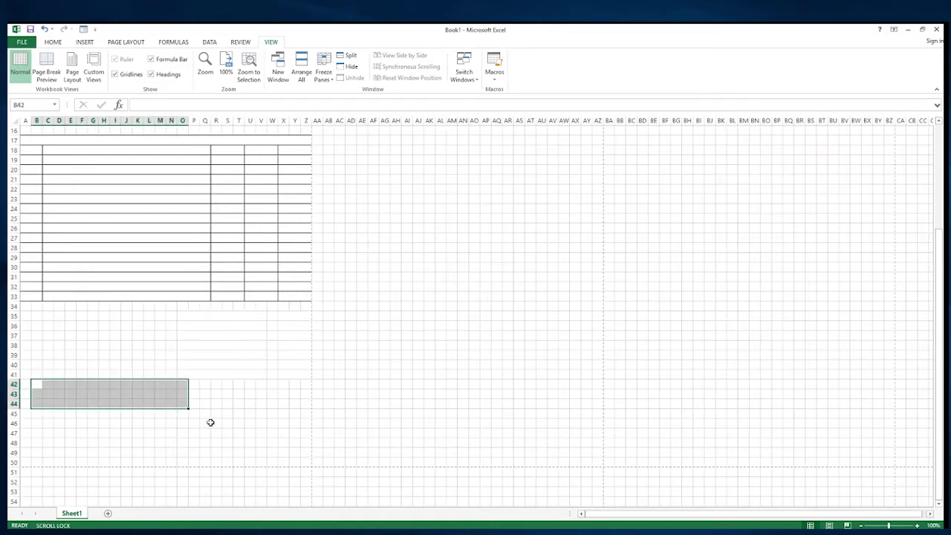
{"action": "left_click_drag", "start_coordinate": [295, 423], "coordinate": [32, 446]}
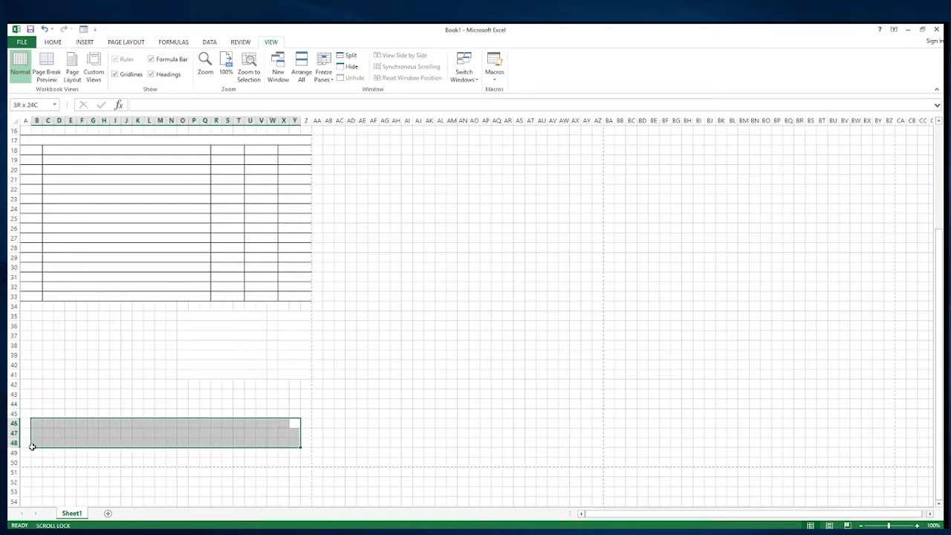
{"action": "left_click", "coordinate": [50, 43]}
{"action": "left_click", "coordinate": [281, 74]}
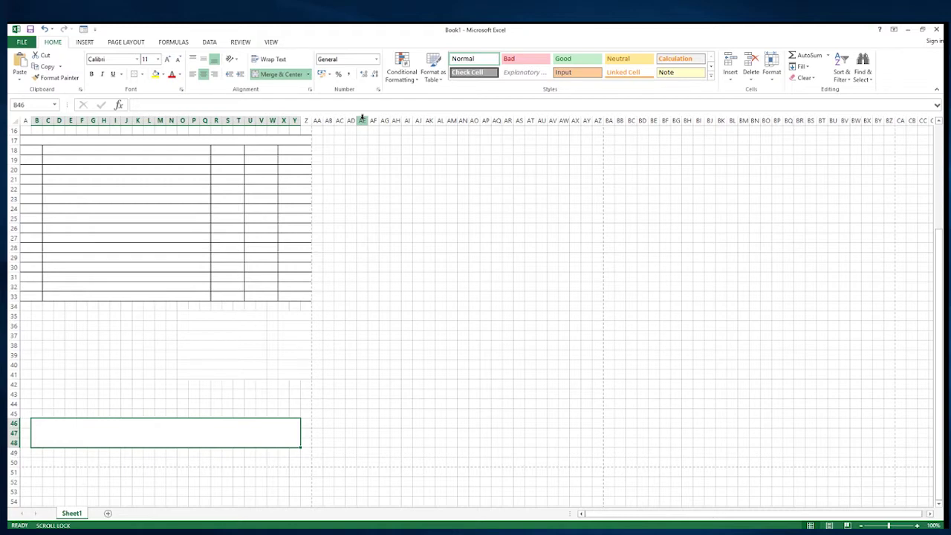
{"action": "scroll", "coordinate": [245, 293], "scroll_direction": "up", "scroll_amount": 5}
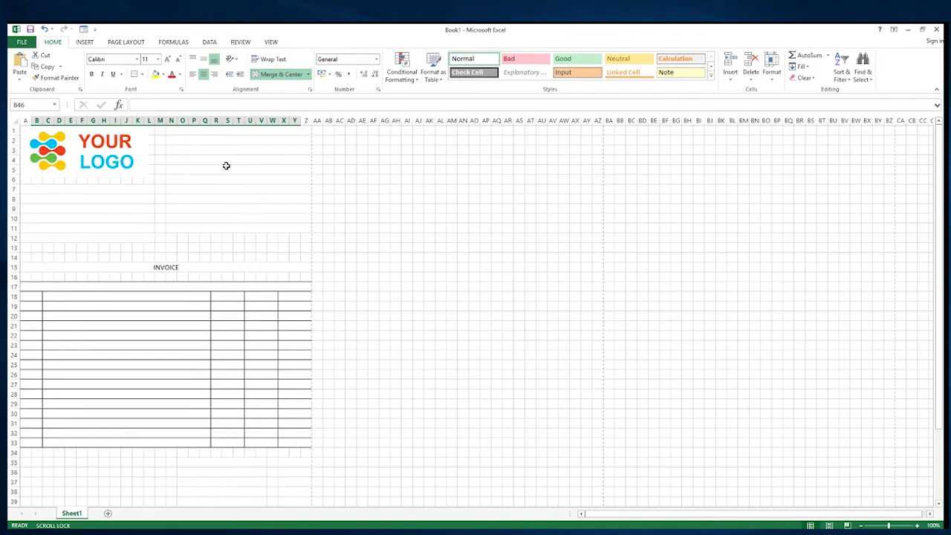
{"action": "left_click", "coordinate": [227, 168]}
{"action": "left_click", "coordinate": [239, 139]}
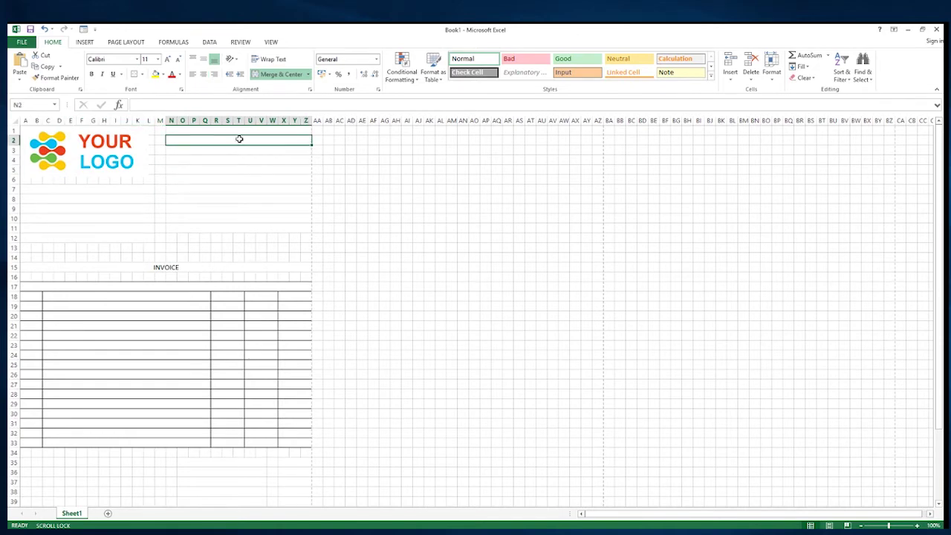
{"action": "left_click", "coordinate": [21, 42]}
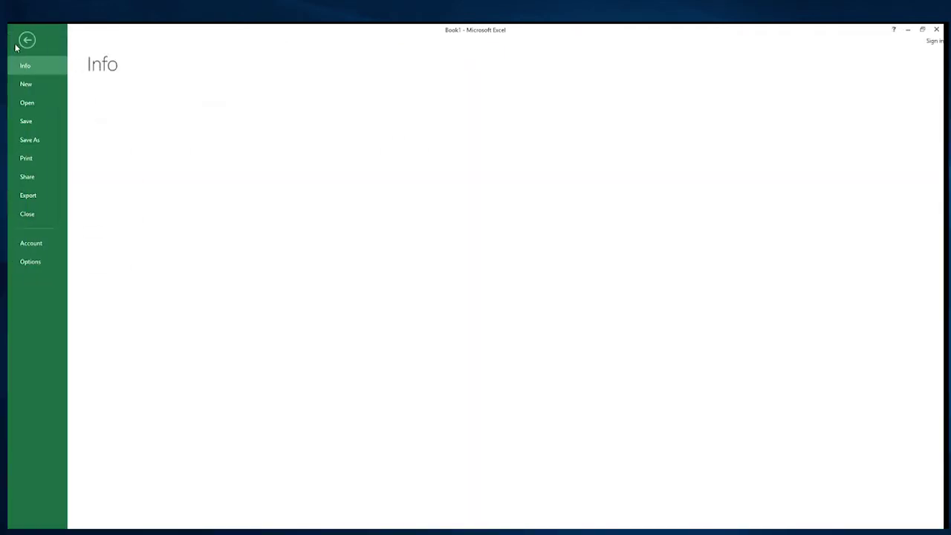
{"action": "left_click", "coordinate": [26, 41]}
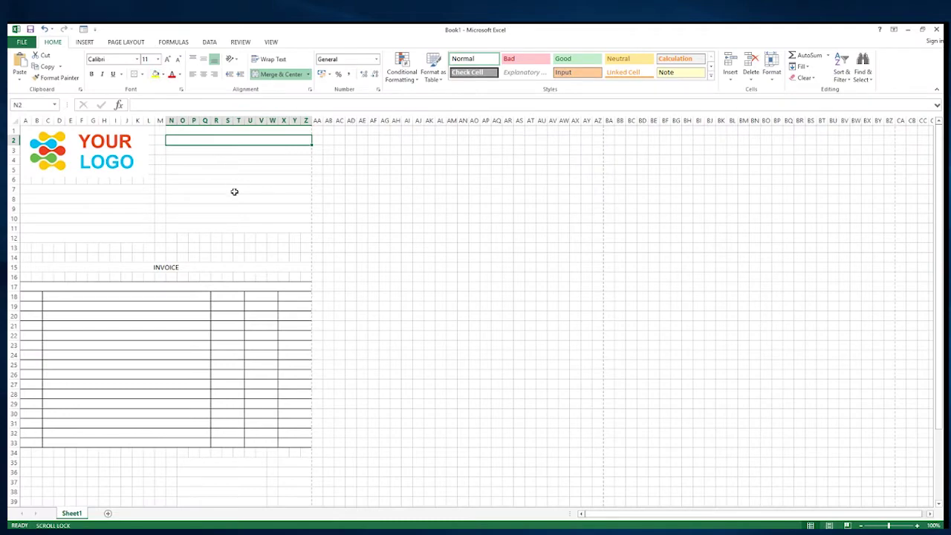
{"action": "left_click", "coordinate": [21, 42]}
{"action": "left_click", "coordinate": [26, 40]}
{"action": "left_click", "coordinate": [224, 245]}
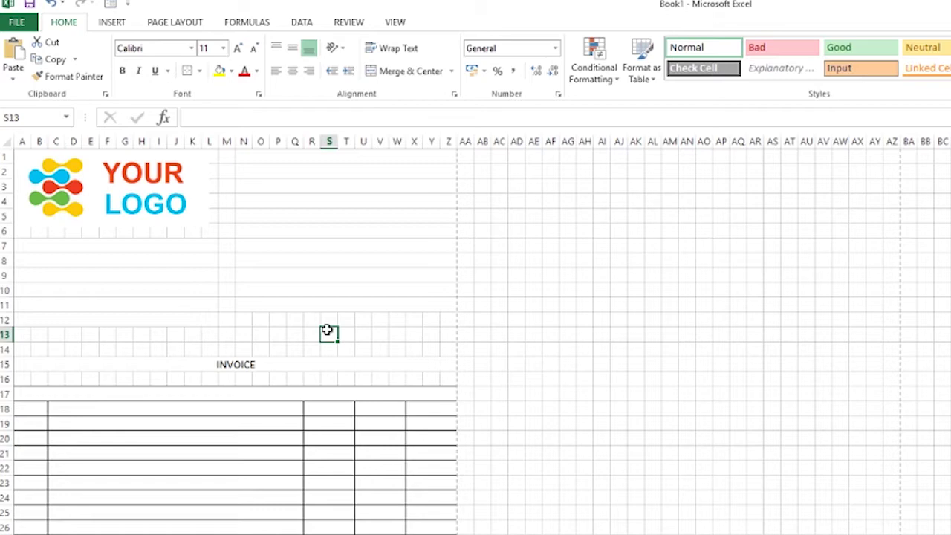
- Enlarge the INVOICE title text in merged cell A15 by four font size increments
{"action": "left_click", "coordinate": [229, 363]}
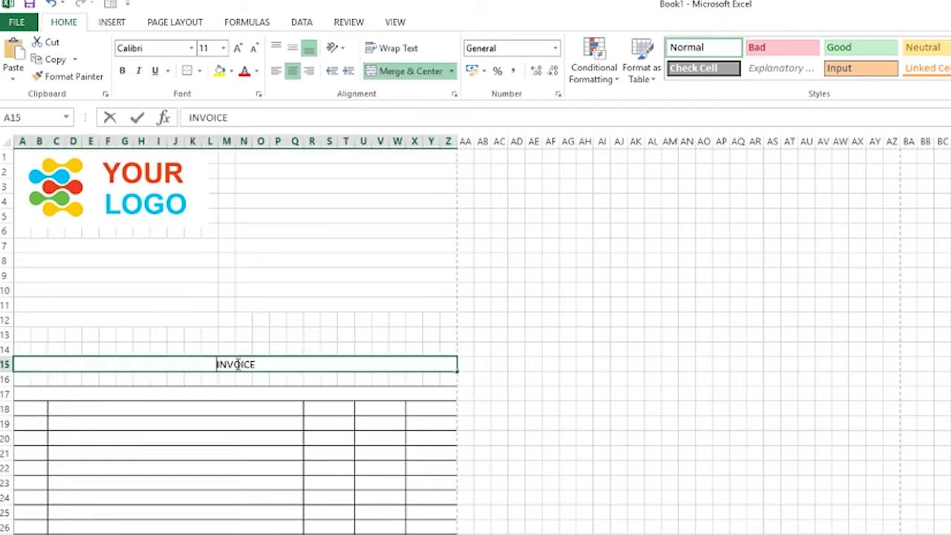
{"action": "double_click", "coordinate": [240, 364]}
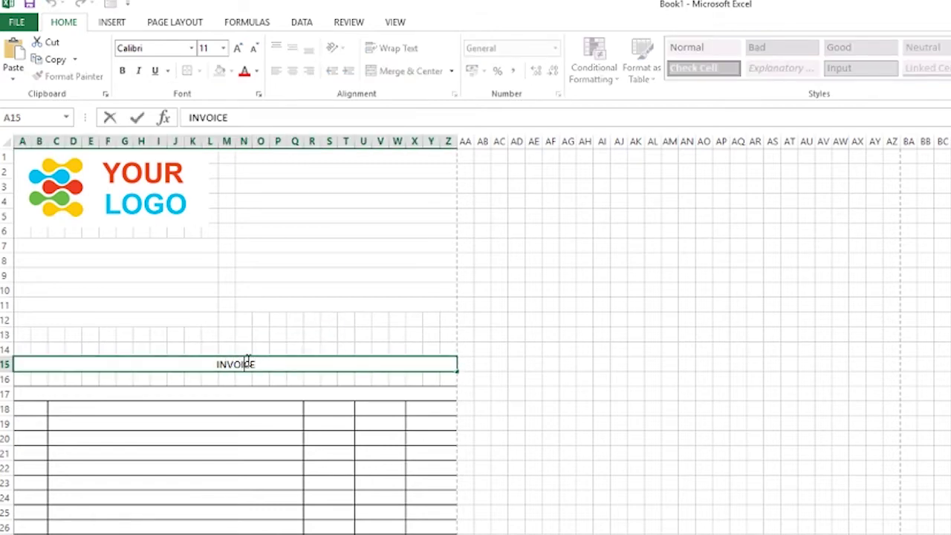
{"action": "double_click", "coordinate": [249, 363]}
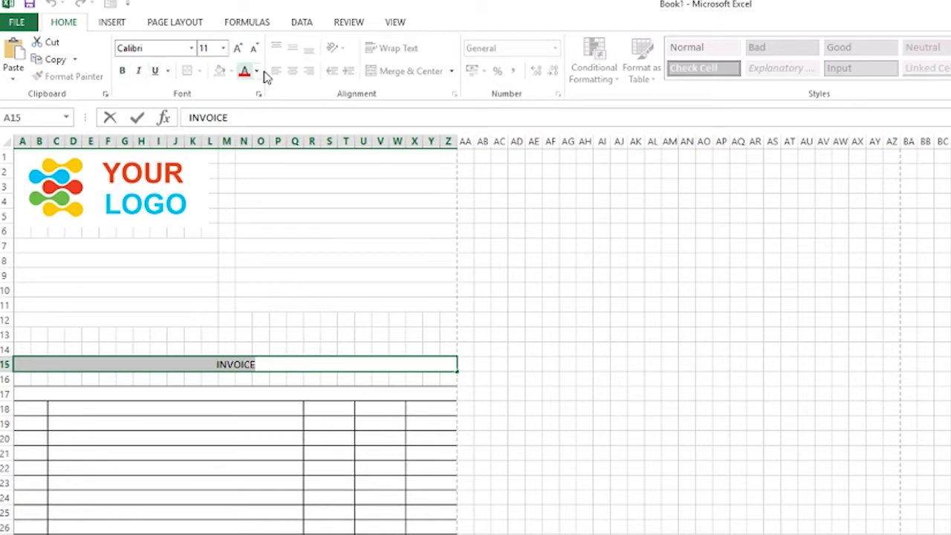
{"action": "left_click", "coordinate": [239, 47]}
{"action": "left_click", "coordinate": [240, 47]}
{"action": "left_click", "coordinate": [240, 47]}
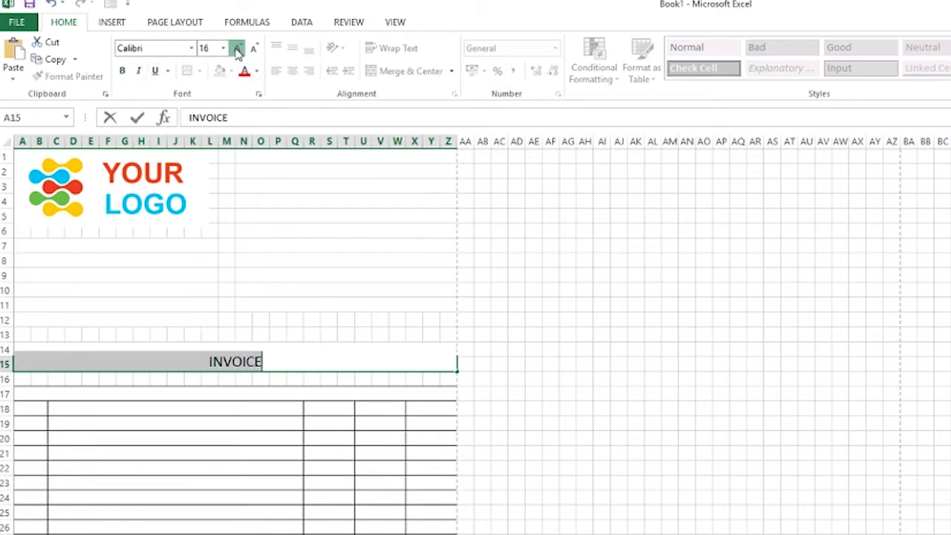
{"action": "left_click", "coordinate": [239, 46]}
{"action": "left_click", "coordinate": [359, 304]}
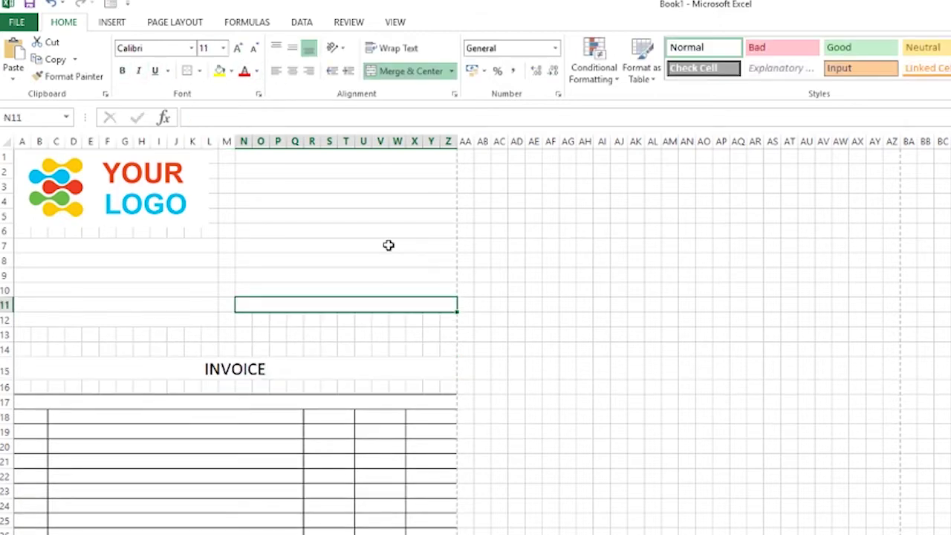
- Check the merged header rows in N1:Z11, the address rows in A7:L11 and the totals cells below the table
{"action": "scroll", "coordinate": [388, 245], "scroll_direction": "down", "scroll_amount": 5}
{"action": "scroll", "coordinate": [393, 340], "scroll_direction": "up", "scroll_amount": 5}
{"action": "left_click", "coordinate": [326, 185]}
{"action": "left_click", "coordinate": [341, 158]}
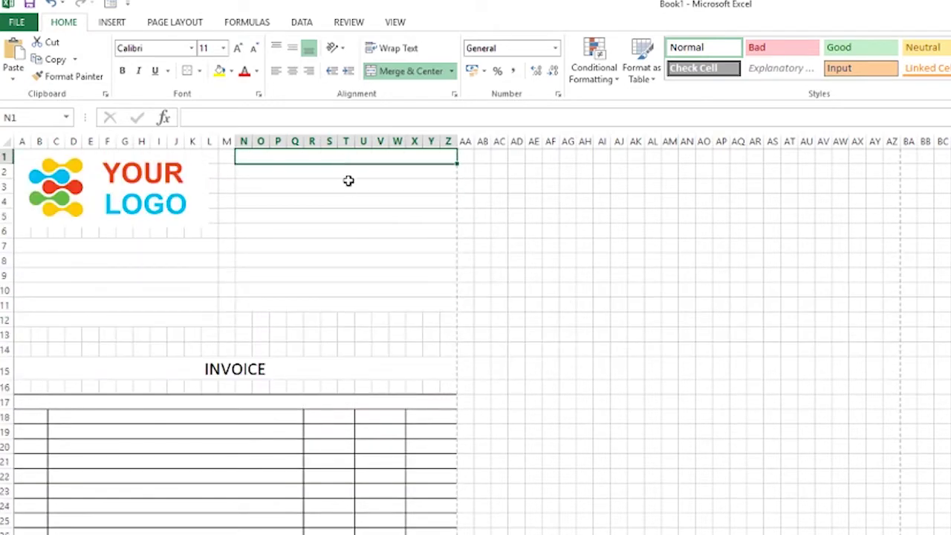
{"action": "left_click", "coordinate": [349, 199]}
{"action": "left_click", "coordinate": [352, 248]}
{"action": "left_click", "coordinate": [140, 262]}
{"action": "left_click", "coordinate": [142, 241]}
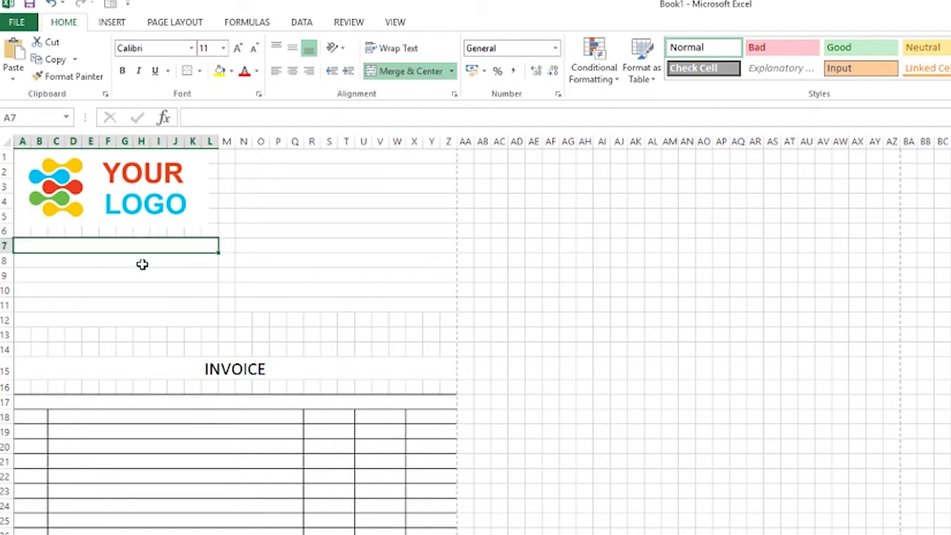
{"action": "left_click", "coordinate": [142, 263]}
{"action": "left_click", "coordinate": [173, 305]}
{"action": "left_click", "coordinate": [393, 205]}
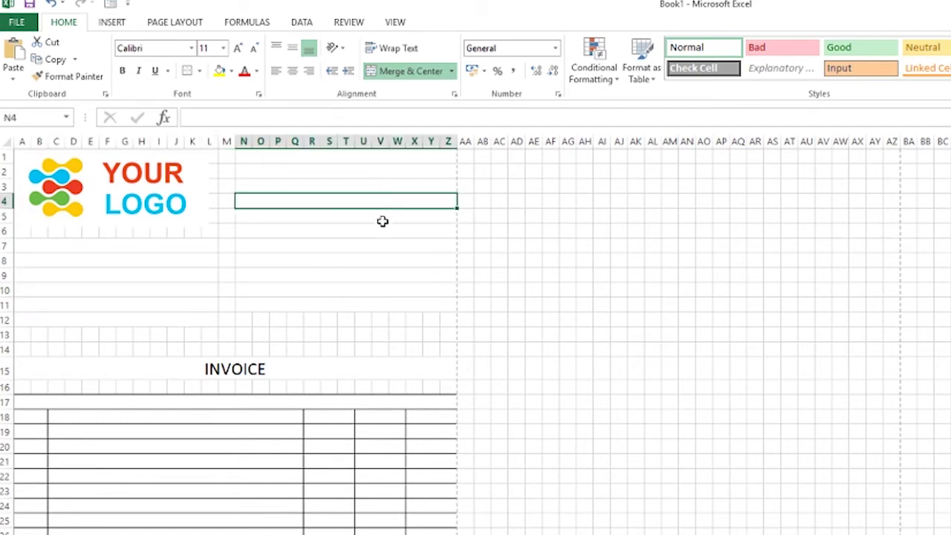
{"action": "scroll", "coordinate": [383, 221], "scroll_direction": "down", "scroll_amount": 5}
{"action": "left_click", "coordinate": [333, 500]}
{"action": "left_click", "coordinate": [446, 466]}
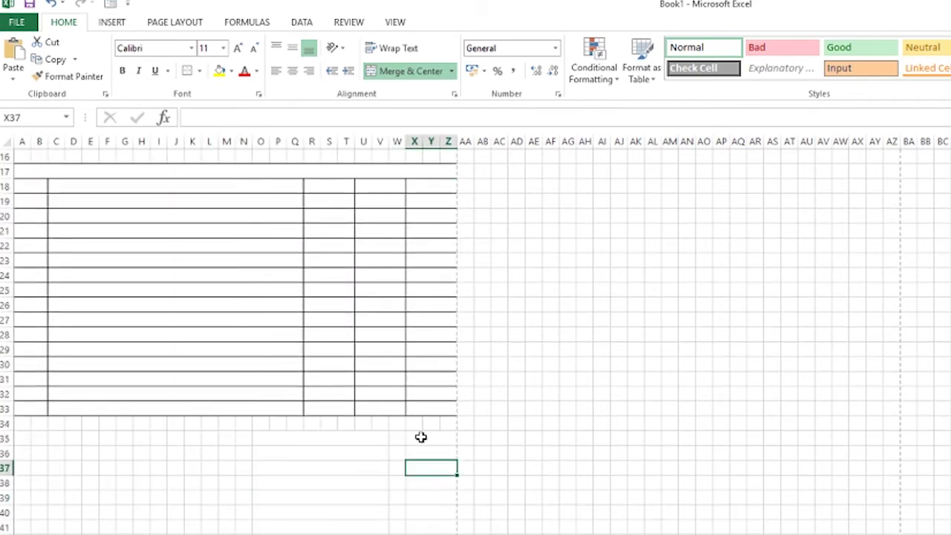
{"action": "scroll", "coordinate": [427, 373], "scroll_direction": "up", "scroll_amount": 5}
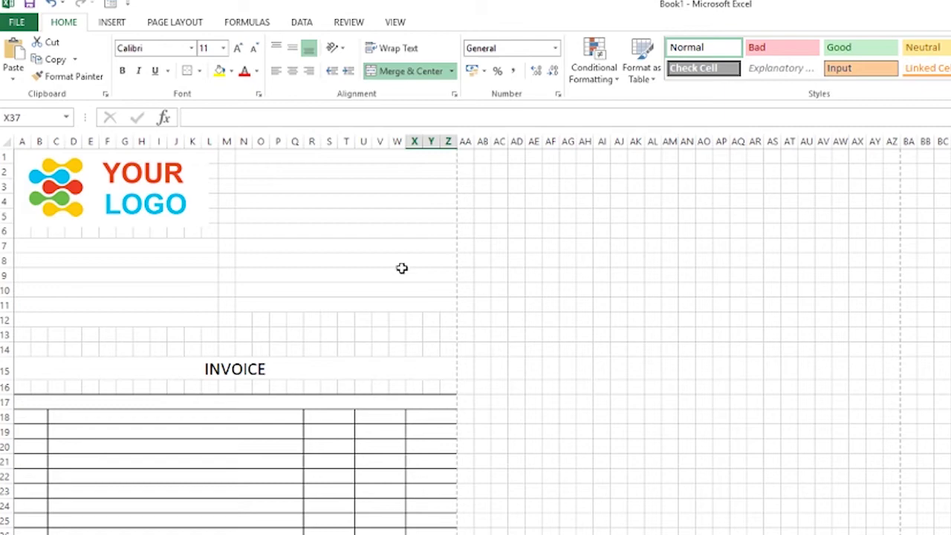
{"action": "left_click", "coordinate": [389, 246]}
{"action": "left_click", "coordinate": [343, 186]}
{"action": "left_click", "coordinate": [346, 171]}
{"action": "left_click", "coordinate": [347, 158]}
{"action": "left_click", "coordinate": [342, 184]}
{"action": "left_click", "coordinate": [340, 228]}
{"action": "left_click", "coordinate": [343, 270]}
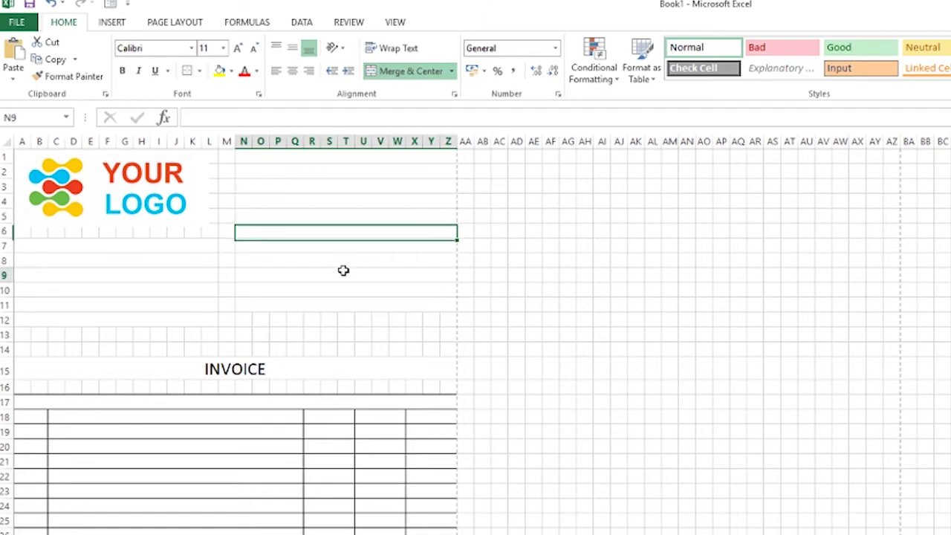
{"action": "left_click", "coordinate": [171, 272]}
{"action": "left_click", "coordinate": [345, 184]}
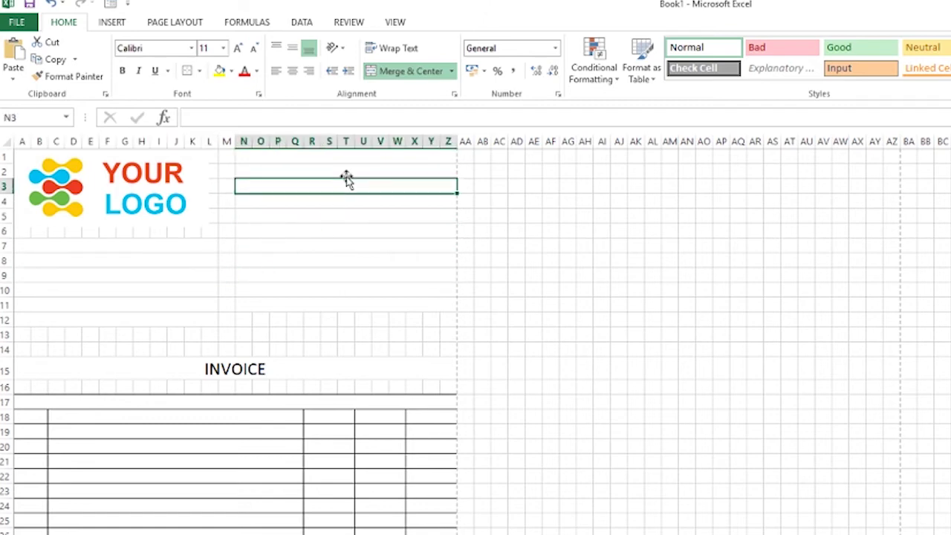